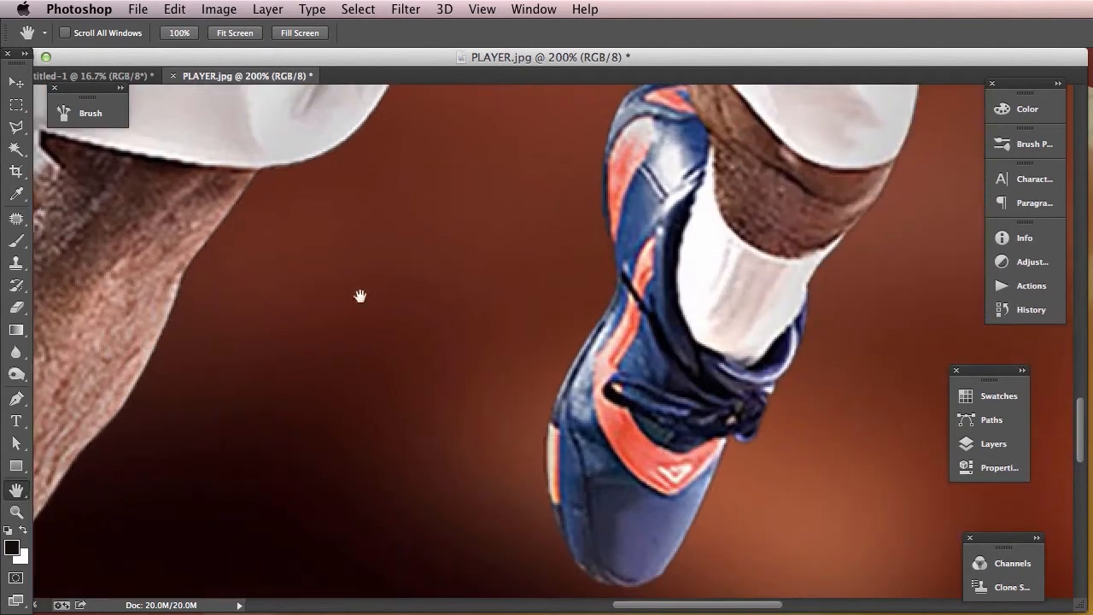
- With the Pen tool, start a path at the toe of the raised shoe and trace its edge past the laces to the sock
{"action": "left_click_drag", "start_coordinate": [469, 262], "coordinate": [384, 292]}
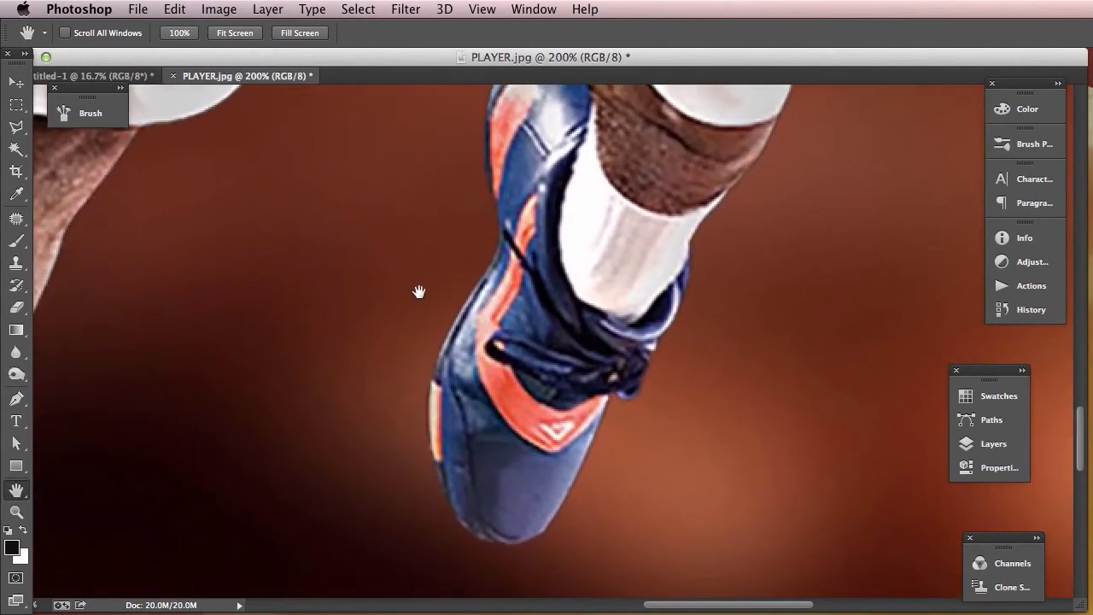
{"action": "key", "text": "p"}
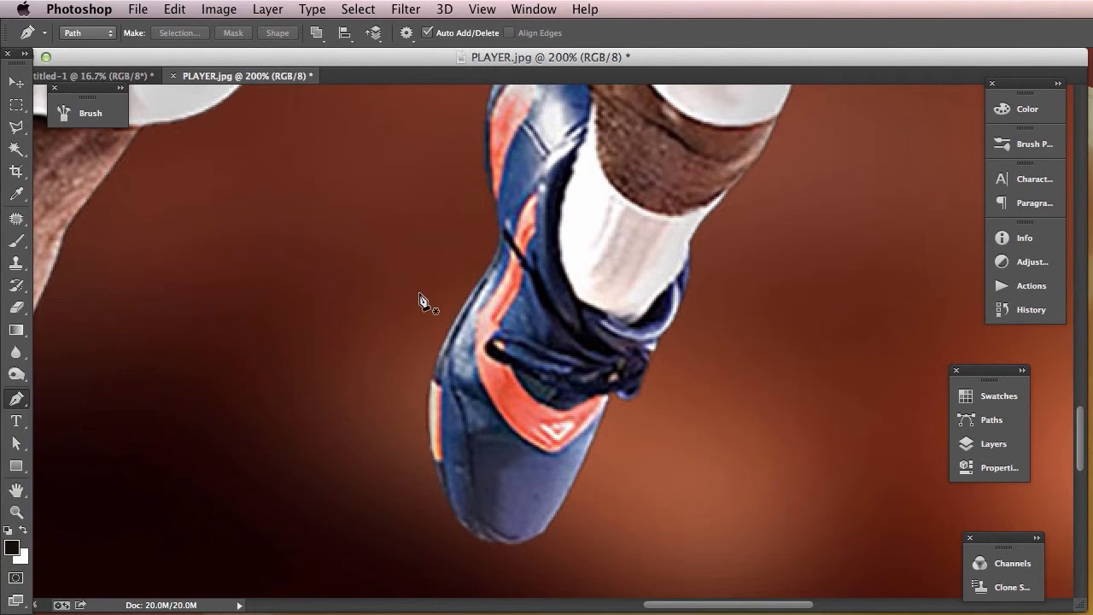
{"action": "left_click", "coordinate": [19, 400]}
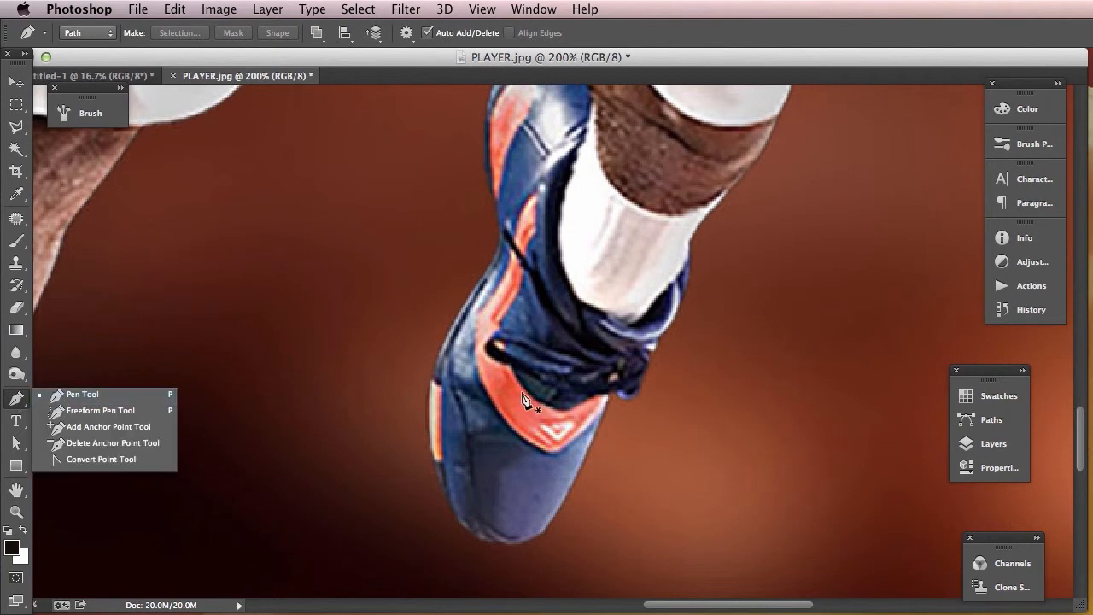
{"action": "left_click", "coordinate": [657, 58]}
{"action": "left_click", "coordinate": [449, 501]}
{"action": "left_click_drag", "start_coordinate": [516, 539], "coordinate": [553, 520]}
{"action": "left_click", "coordinate": [597, 410]}
{"action": "left_click_drag", "start_coordinate": [620, 384], "coordinate": [638, 367]}
{"action": "left_click_drag", "start_coordinate": [650, 345], "coordinate": [686, 256]}
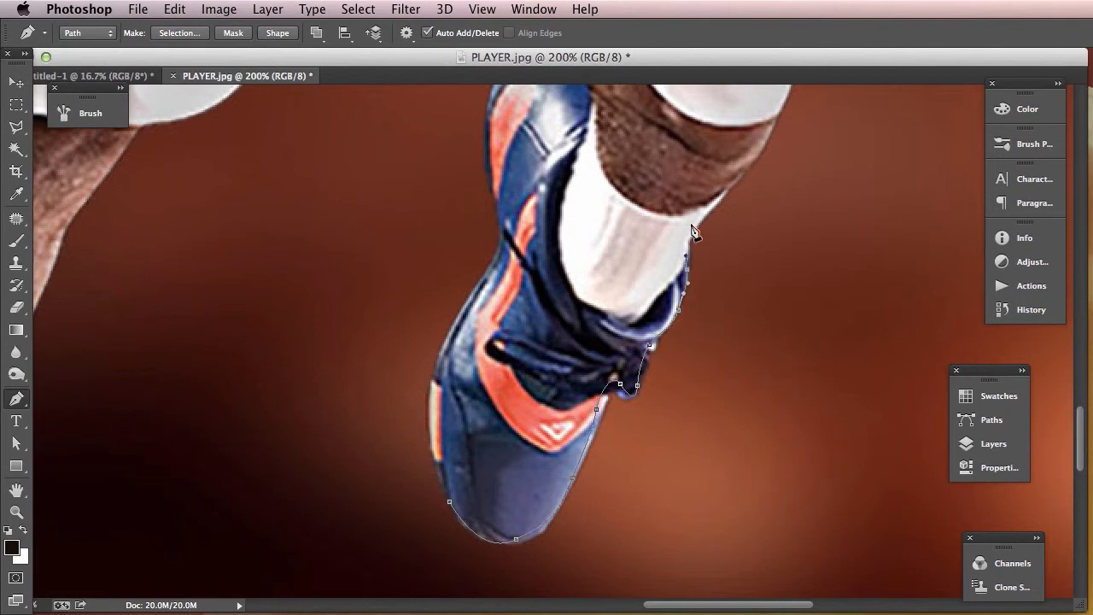
- Continue the path up the raised leg's outer edge, past the knee and along the white shorts to the navy stripe
{"action": "left_click_drag", "start_coordinate": [749, 180], "coordinate": [574, 477]}
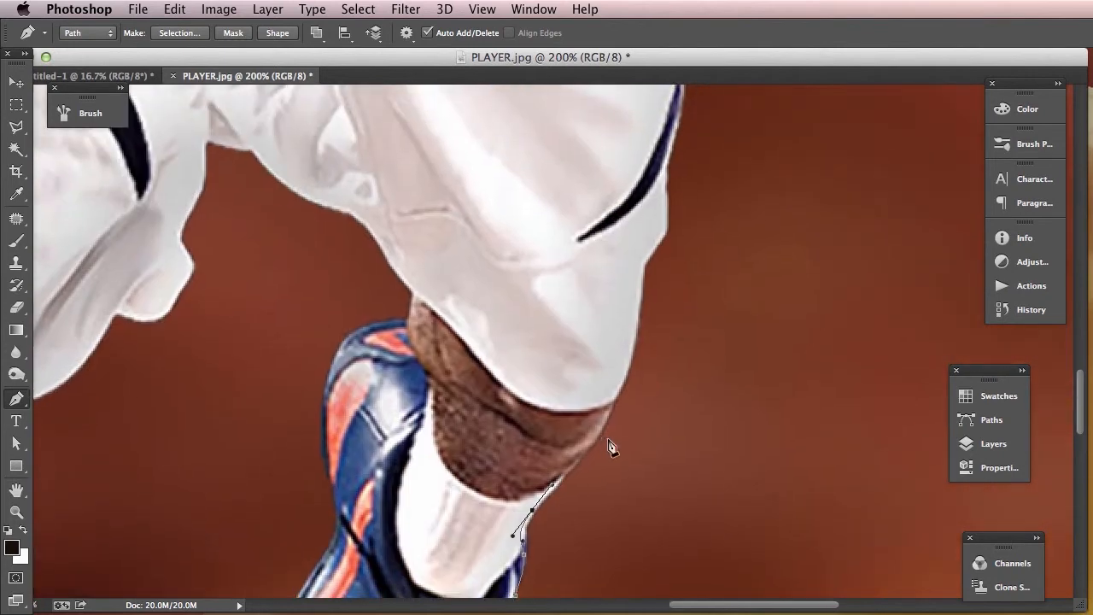
{"action": "left_click_drag", "start_coordinate": [629, 363], "coordinate": [632, 335]}
{"action": "left_click_drag", "start_coordinate": [640, 291], "coordinate": [573, 412]}
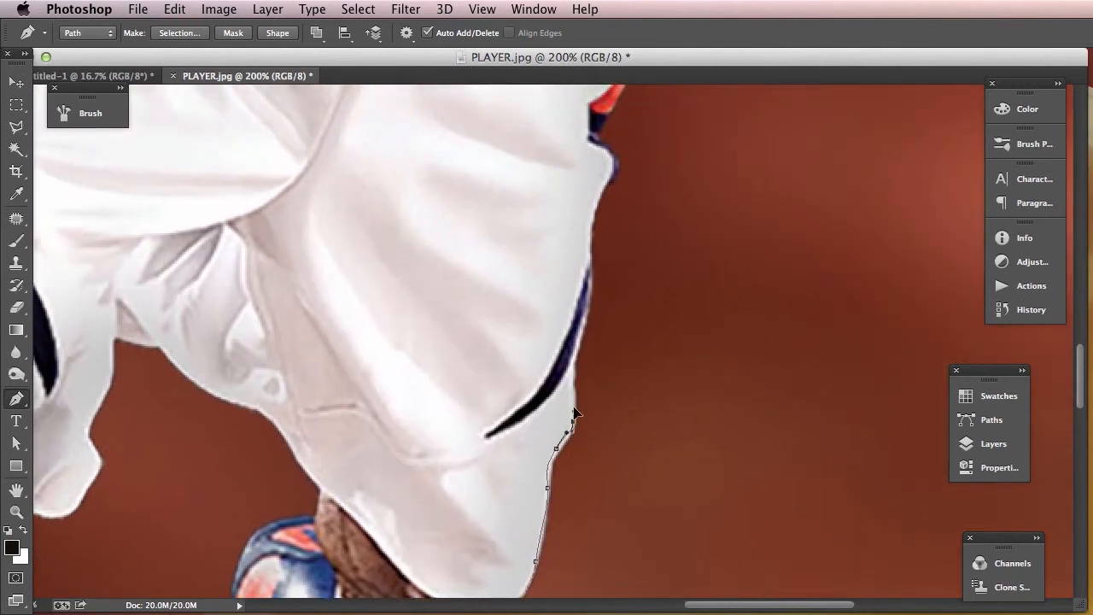
{"action": "left_click", "coordinate": [573, 358]}
- Trace the path up the outer edge of the shorts along the orange and navy trim, redoing one misplaced anchor
{"action": "left_click_drag", "start_coordinate": [587, 239], "coordinate": [642, 232]}
{"action": "key", "text": "super+z"}
{"action": "left_click_drag", "start_coordinate": [658, 170], "coordinate": [642, 316]}
{"action": "left_click_drag", "start_coordinate": [650, 279], "coordinate": [667, 222]}
{"action": "left_click_drag", "start_coordinate": [672, 177], "coordinate": [679, 325]}
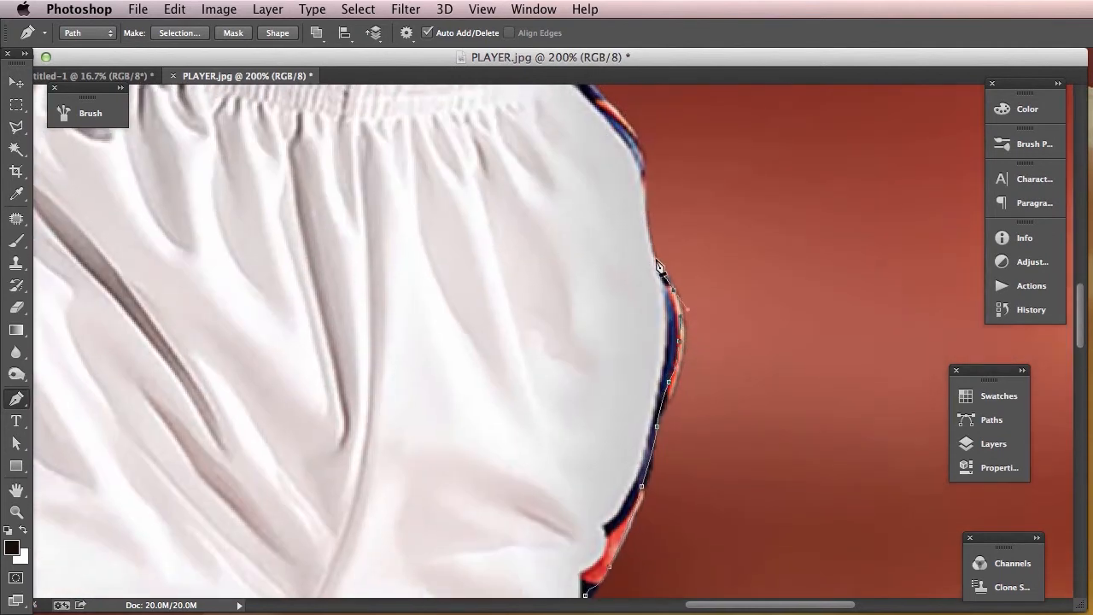
- Extend the path around the hip and up the edge of the waistband to the bottom of the jersey
{"action": "left_click_drag", "start_coordinate": [647, 244], "coordinate": [646, 224]}
{"action": "left_click_drag", "start_coordinate": [646, 187], "coordinate": [712, 332]}
{"action": "left_click_drag", "start_coordinate": [711, 314], "coordinate": [704, 294]}
{"action": "left_click_drag", "start_coordinate": [670, 243], "coordinate": [723, 318]}
{"action": "left_click_drag", "start_coordinate": [694, 247], "coordinate": [701, 205]}
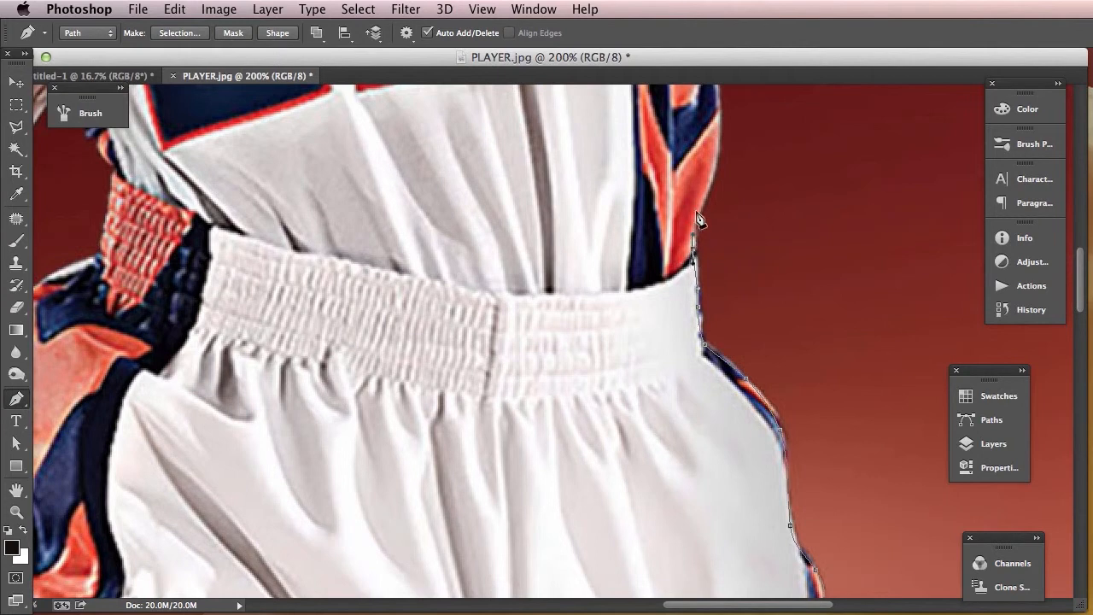
- Trace the path up the side of the jersey to the armpit of the outstretched arm
{"action": "left_click_drag", "start_coordinate": [726, 157], "coordinate": [685, 308]}
{"action": "left_click_drag", "start_coordinate": [685, 294], "coordinate": [678, 248]}
{"action": "left_click_drag", "start_coordinate": [700, 154], "coordinate": [679, 333]}
{"action": "left_click_drag", "start_coordinate": [674, 288], "coordinate": [572, 201]}
{"action": "left_click", "coordinate": [706, 343]}
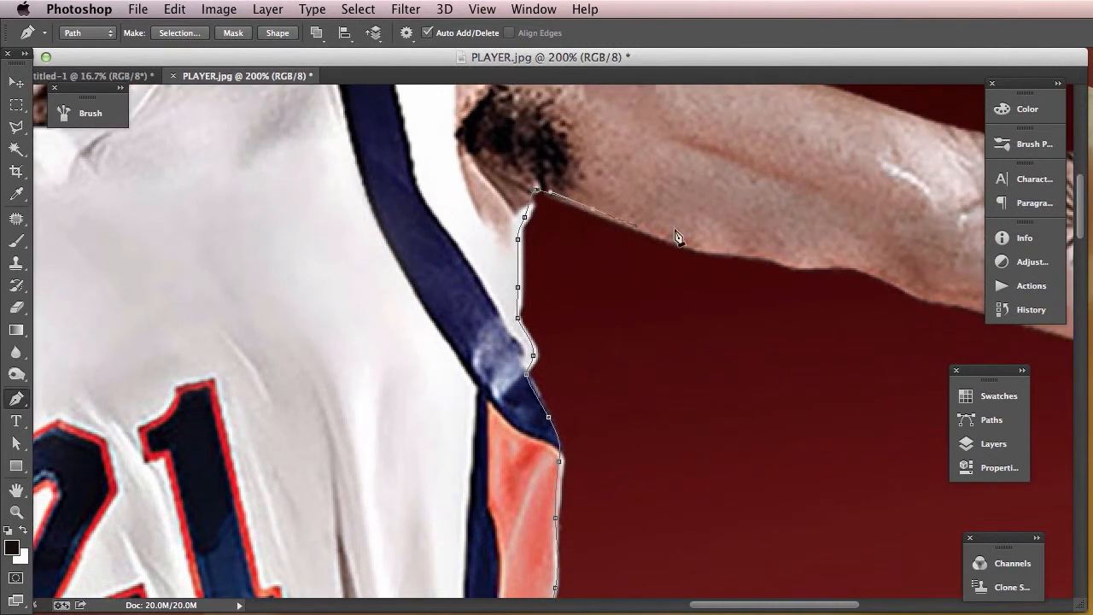
- Continue the path along the underside of the outstretched arm to the forearm, undoing one misplaced anchor
{"action": "left_click_drag", "start_coordinate": [694, 243], "coordinate": [854, 266]}
{"action": "left_click_drag", "start_coordinate": [756, 259], "coordinate": [316, 253]}
{"action": "left_click_drag", "start_coordinate": [503, 292], "coordinate": [612, 324]}
{"action": "left_click_drag", "start_coordinate": [699, 341], "coordinate": [814, 369]}
{"action": "key", "text": "super+z"}
{"action": "left_click_drag", "start_coordinate": [670, 327], "coordinate": [421, 284]}
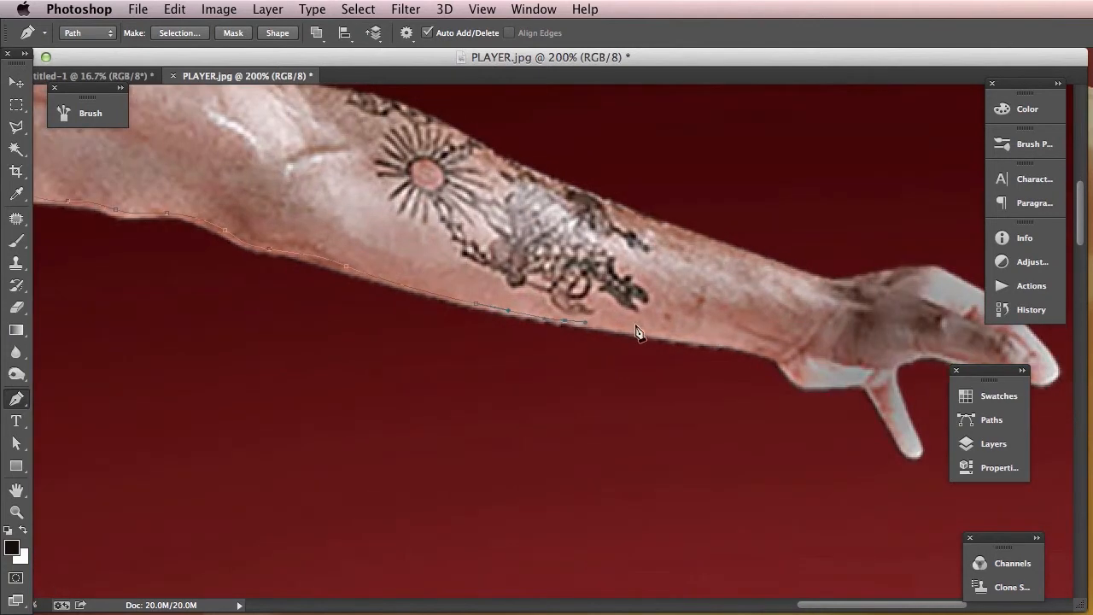
- Trace the path around the wrist, the heel of the hand and the downward-pointing finger
{"action": "left_click_drag", "start_coordinate": [734, 342], "coordinate": [748, 346]}
{"action": "left_click_drag", "start_coordinate": [801, 384], "coordinate": [924, 451]}
{"action": "left_click_drag", "start_coordinate": [894, 367], "coordinate": [904, 365]}
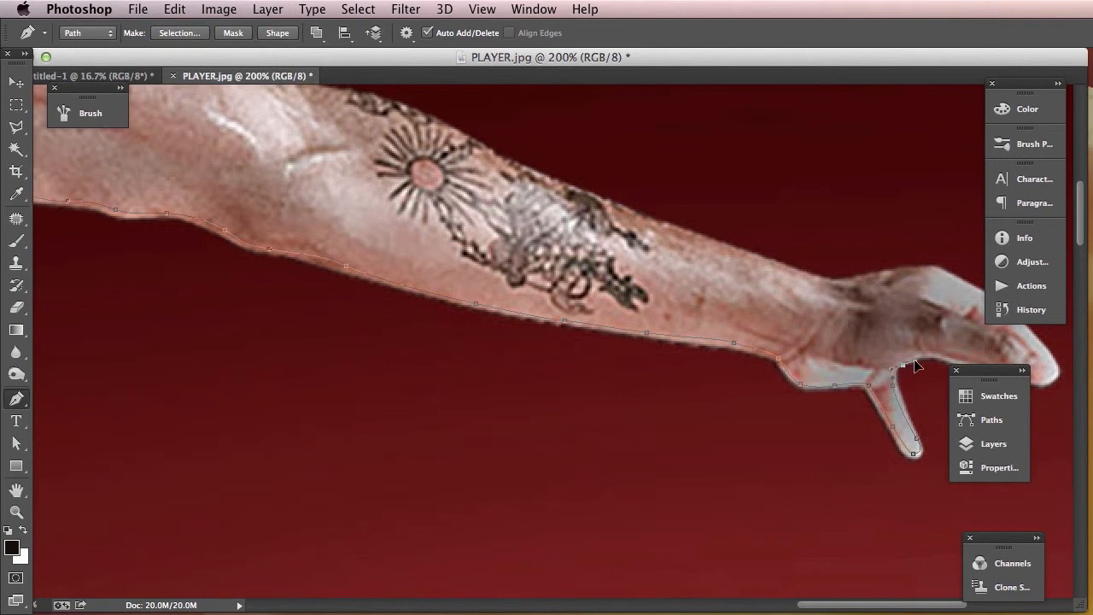
{"action": "scroll", "coordinate": [931, 363], "scroll_direction": "right", "scroll_amount": 6}
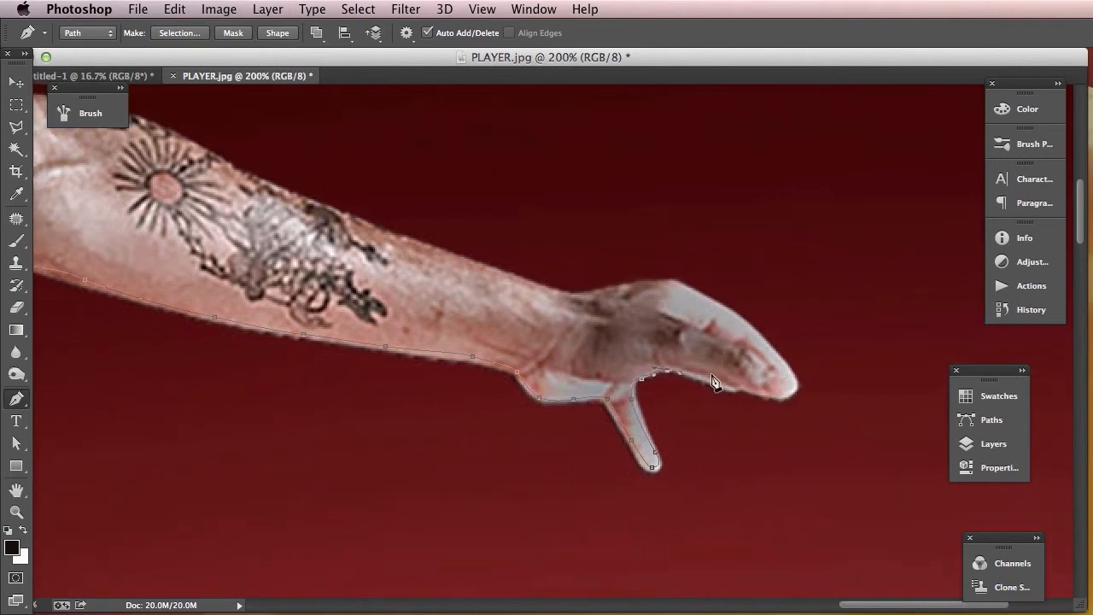
- Outline the fingertips and back of the outstretched hand, and return the path along the tattooed forearm's upper edge
{"action": "left_click_drag", "start_coordinate": [710, 382], "coordinate": [775, 358]}
{"action": "left_click_drag", "start_coordinate": [743, 322], "coordinate": [720, 307]}
{"action": "left_click_drag", "start_coordinate": [675, 278], "coordinate": [646, 282]}
{"action": "left_click_drag", "start_coordinate": [512, 288], "coordinate": [781, 371]}
{"action": "left_click_drag", "start_coordinate": [662, 319], "coordinate": [634, 308]}
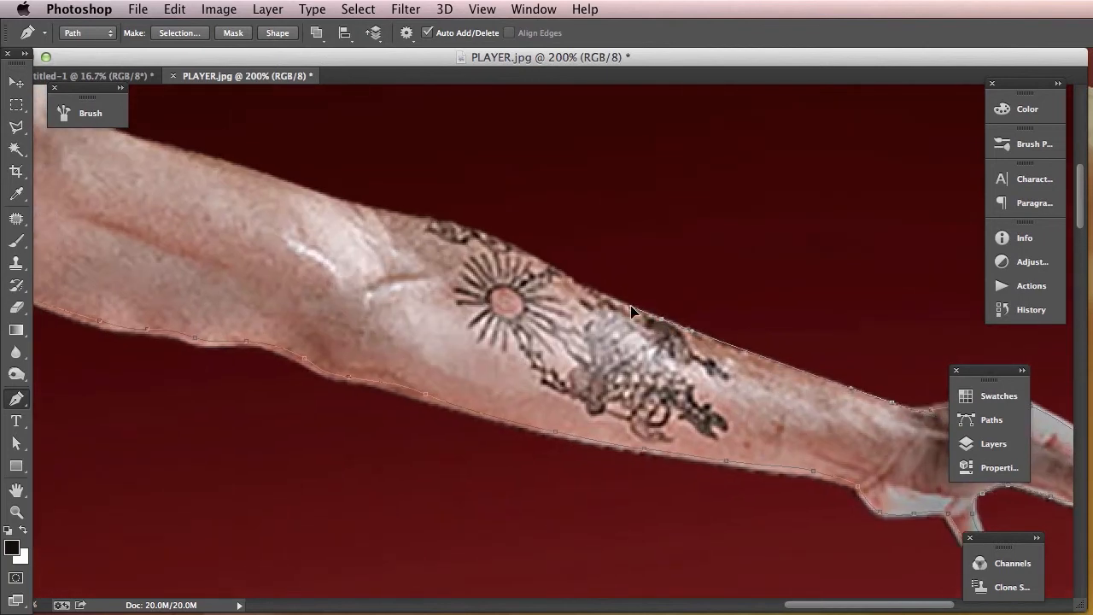
- Continue the path along the upper edge of the outstretched arm to the top of the shoulder
{"action": "left_click_drag", "start_coordinate": [522, 248], "coordinate": [398, 214]}
{"action": "left_click_drag", "start_coordinate": [307, 198], "coordinate": [511, 272]}
{"action": "left_click", "coordinate": [488, 264]}
{"action": "left_click_drag", "start_coordinate": [348, 229], "coordinate": [613, 272]}
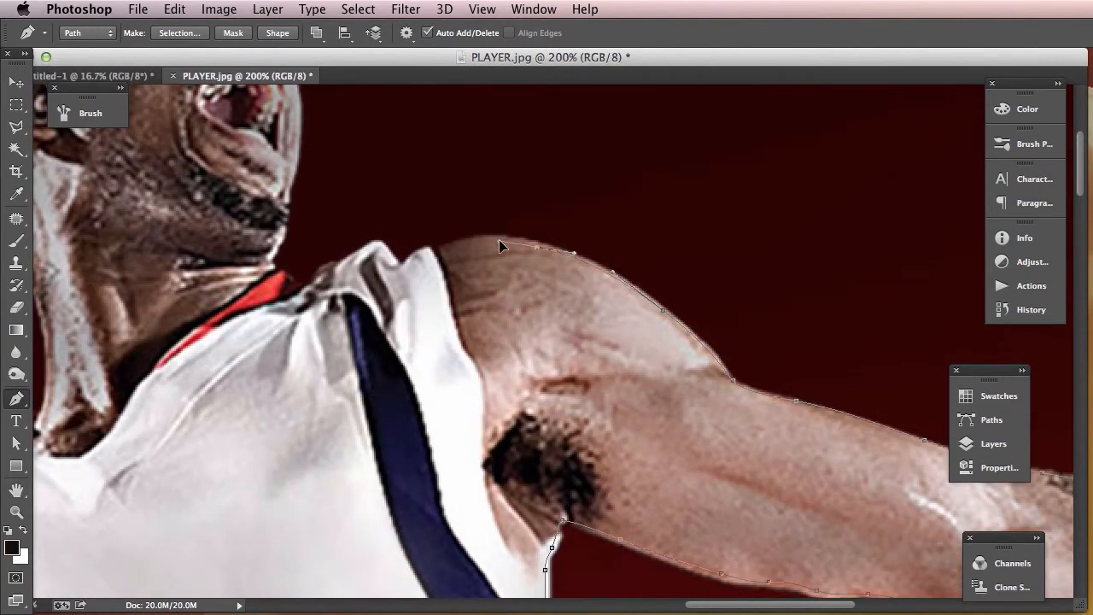
- Trace the path over the shoulder and the jersey strap's folds to the base of the chin
{"action": "left_click_drag", "start_coordinate": [445, 245], "coordinate": [374, 243]}
{"action": "left_click_drag", "start_coordinate": [362, 251], "coordinate": [327, 270]}
{"action": "left_click_drag", "start_coordinate": [322, 274], "coordinate": [478, 359]}
{"action": "key", "text": "space"}
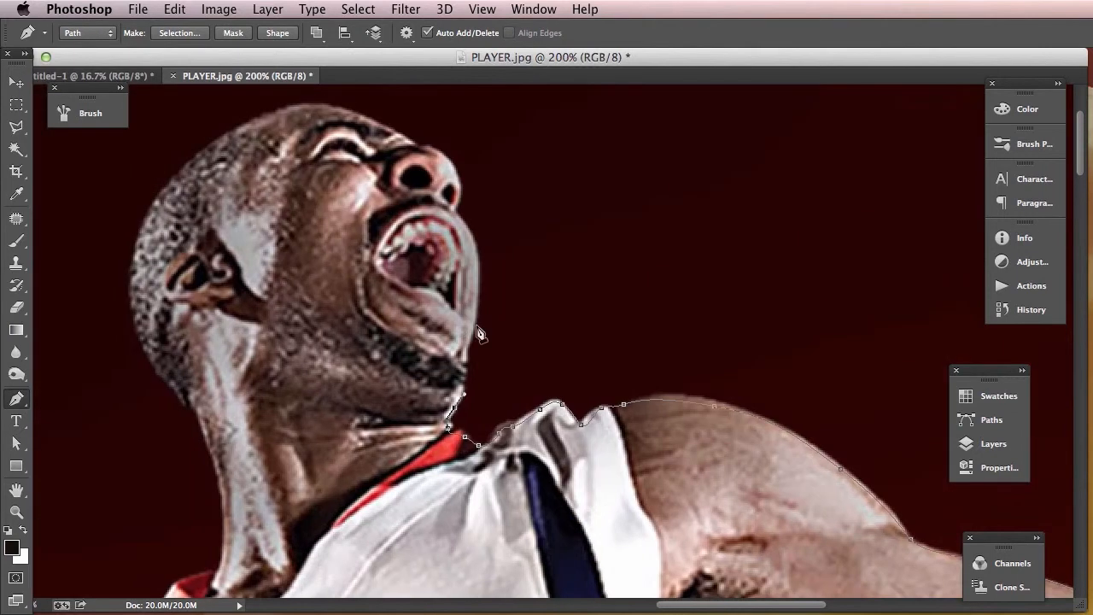
- Outline the face from the chin past the open mouth and nose to the forehead, redoing one misplaced anchor
{"action": "left_click", "coordinate": [466, 360]}
{"action": "left_click_drag", "start_coordinate": [477, 266], "coordinate": [472, 241]}
{"action": "key", "text": "super+z"}
{"action": "left_click_drag", "start_coordinate": [469, 236], "coordinate": [459, 206]}
{"action": "left_click_drag", "start_coordinate": [448, 161], "coordinate": [407, 146]}
{"action": "left_click_drag", "start_coordinate": [334, 116], "coordinate": [524, 176]}
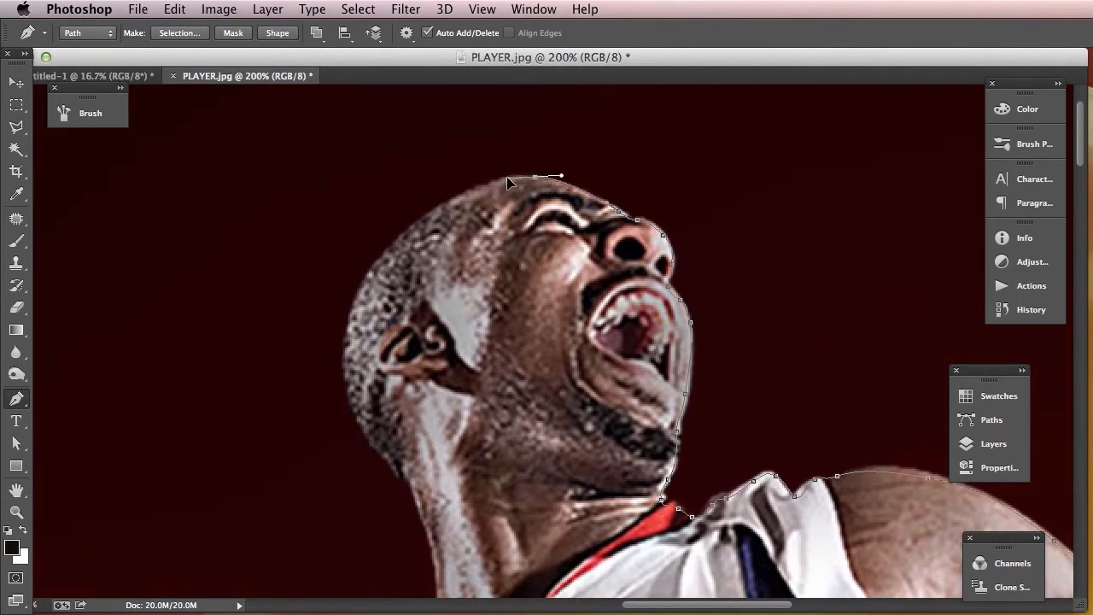
- Trace the path over the crown and down the back of the head
{"action": "left_click_drag", "start_coordinate": [454, 198], "coordinate": [427, 216]}
{"action": "left_click_drag", "start_coordinate": [383, 257], "coordinate": [379, 266]}
{"action": "left_click_drag", "start_coordinate": [346, 330], "coordinate": [348, 366]}
{"action": "left_click_drag", "start_coordinate": [363, 428], "coordinate": [381, 451]}
- Continue the path down the back of the neck to the red jersey collar
{"action": "left_click_drag", "start_coordinate": [455, 426], "coordinate": [491, 211]}
{"action": "left_click", "coordinate": [447, 273]}
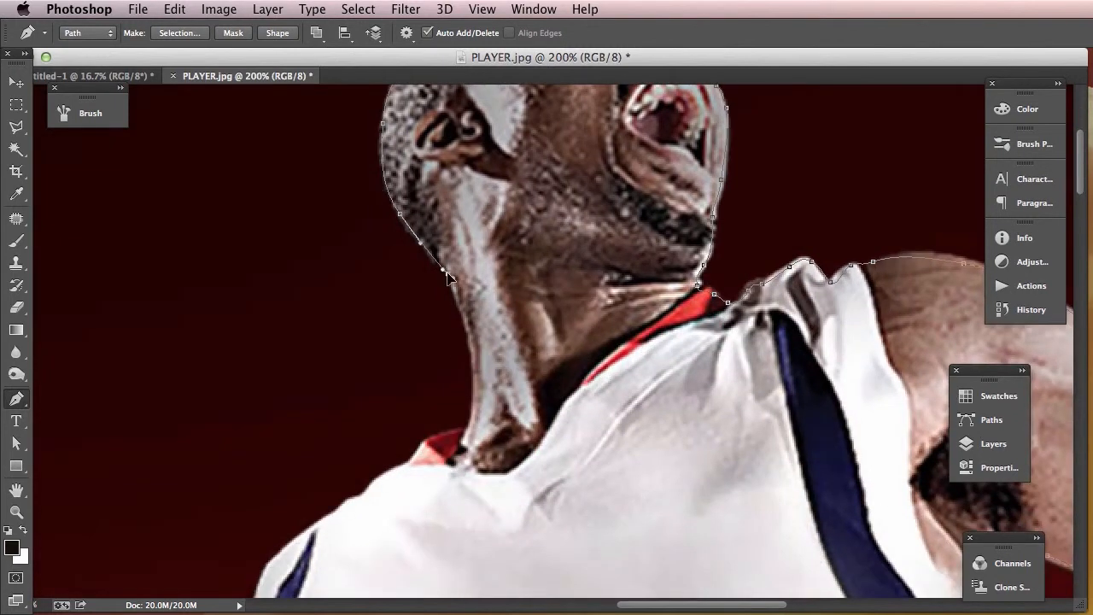
{"action": "left_click_drag", "start_coordinate": [463, 300], "coordinate": [463, 301]}
{"action": "left_click", "coordinate": [471, 423]}
{"action": "left_click_drag", "start_coordinate": [447, 433], "coordinate": [638, 258]}
- Trace the path along the jersey's rear shoulder and down to the upper arm on the ball side, redoing one anchor
{"action": "left_click", "coordinate": [637, 264]}
{"action": "left_click", "coordinate": [610, 286]}
{"action": "left_click", "coordinate": [580, 302]}
{"action": "left_click_drag", "start_coordinate": [556, 323], "coordinate": [498, 414]}
{"action": "left_click_drag", "start_coordinate": [492, 465], "coordinate": [586, 315]}
{"action": "key", "text": "super+z"}
{"action": "left_click", "coordinate": [592, 330]}
{"action": "left_click_drag", "start_coordinate": [579, 365], "coordinate": [572, 384]}
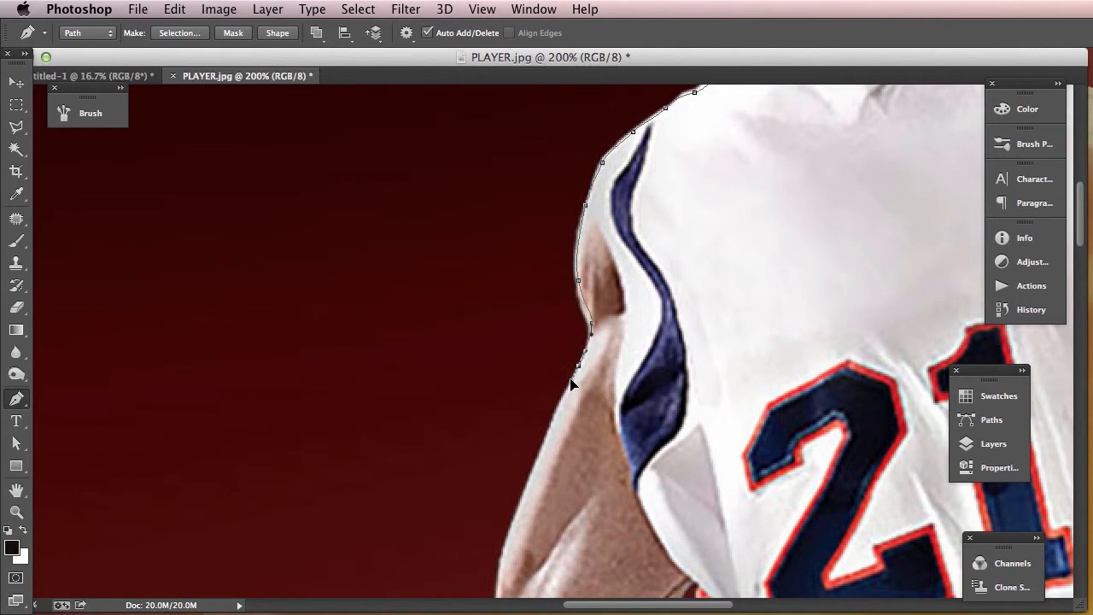
- Extend the path down the outer edge of the upper arm toward the elbow of the ball-holding arm
{"action": "scroll", "coordinate": [598, 341], "scroll_direction": "down", "scroll_amount": 5}
{"action": "scroll", "coordinate": [598, 342], "scroll_direction": "left", "scroll_amount": 2}
{"action": "left_click", "coordinate": [610, 279]}
{"action": "left_click_drag", "start_coordinate": [609, 280], "coordinate": [602, 348]}
{"action": "left_click_drag", "start_coordinate": [592, 366], "coordinate": [583, 385]}
{"action": "key", "text": "space"}
{"action": "left_click_drag", "start_coordinate": [580, 432], "coordinate": [633, 293]}
{"action": "left_click", "coordinate": [597, 306]}
{"action": "left_click", "coordinate": [587, 331]}
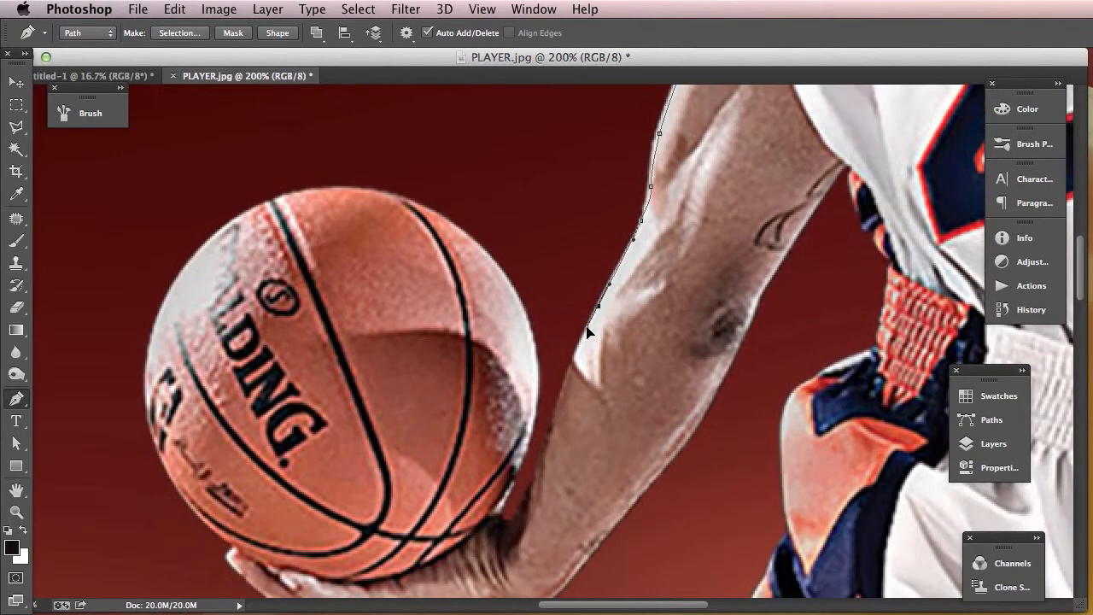
- Trace the path down the forearm and around the narrow gap where the wrist meets the basketball
{"action": "left_click", "coordinate": [548, 445]}
{"action": "left_click", "coordinate": [532, 485]}
{"action": "left_click_drag", "start_coordinate": [515, 520], "coordinate": [503, 524]}
{"action": "left_click", "coordinate": [496, 517]}
- Outline the arm-side edge of the basketball from the wrist up to its top, redoing one misplaced anchor
{"action": "left_click_drag", "start_coordinate": [519, 472], "coordinate": [530, 436]}
{"action": "left_click_drag", "start_coordinate": [541, 377], "coordinate": [535, 357]}
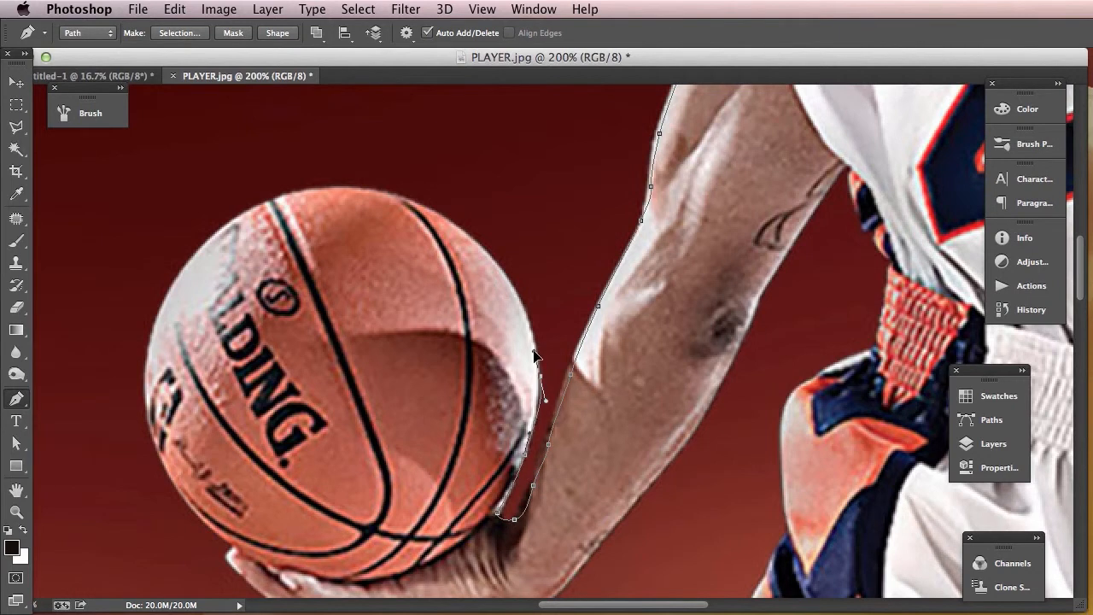
{"action": "key", "text": "ctrl+z"}
{"action": "left_click_drag", "start_coordinate": [526, 317], "coordinate": [503, 269]}
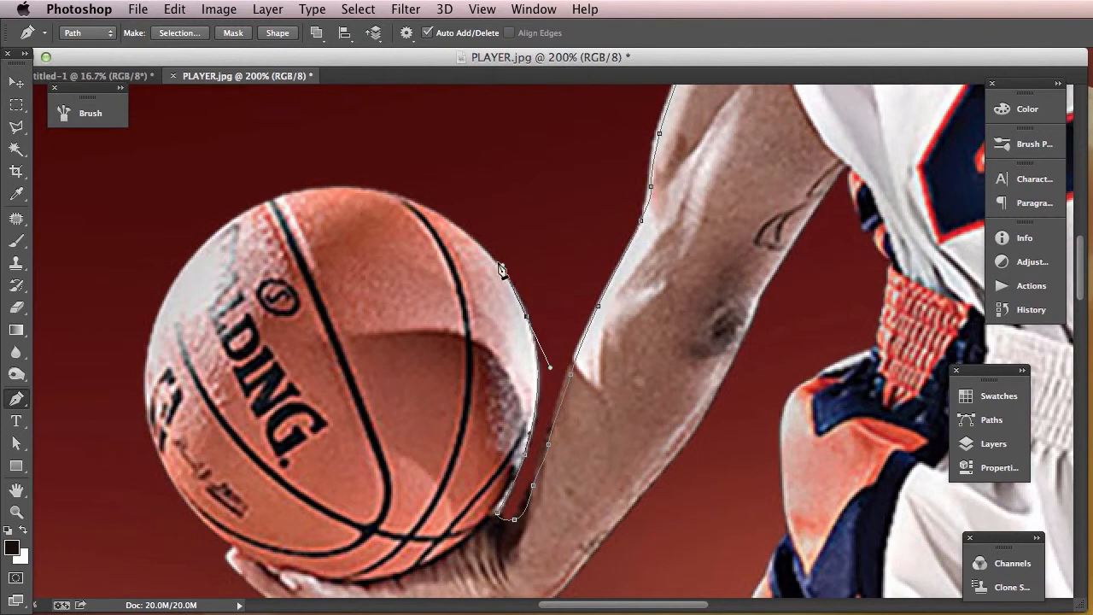
{"action": "left_click_drag", "start_coordinate": [408, 200], "coordinate": [356, 185]}
- Continue the path over the top of the basketball and down its far side to the fingertips, redoing one anchor
{"action": "scroll", "coordinate": [577, 227], "scroll_direction": "left", "scroll_amount": 8}
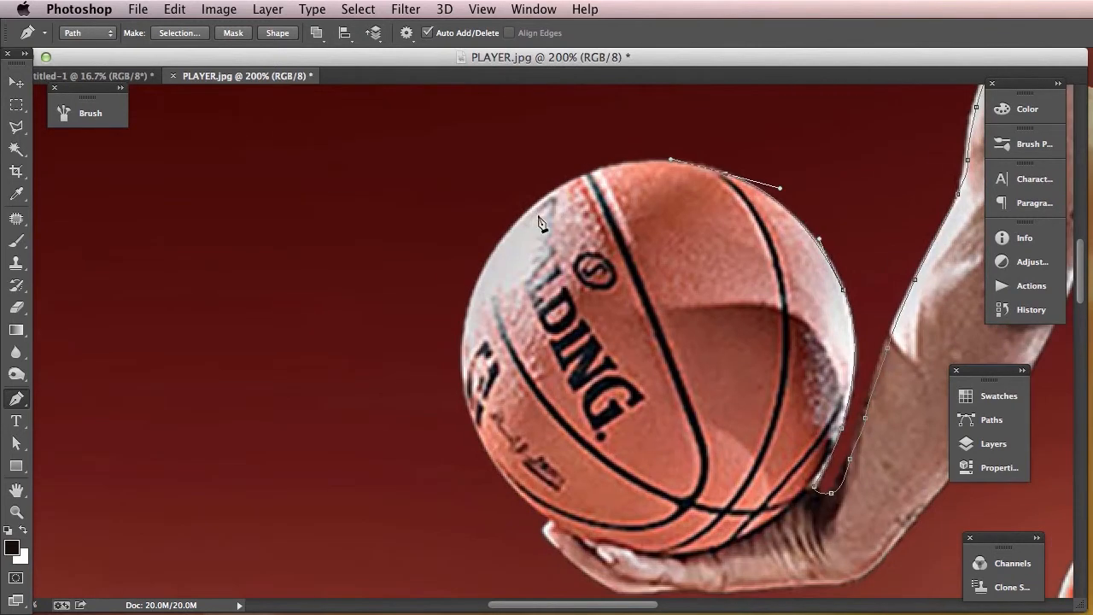
{"action": "left_click_drag", "start_coordinate": [553, 194], "coordinate": [499, 238]}
{"action": "left_click", "coordinate": [475, 292]}
{"action": "key", "text": "super+z"}
{"action": "left_click_drag", "start_coordinate": [478, 289], "coordinate": [468, 314]}
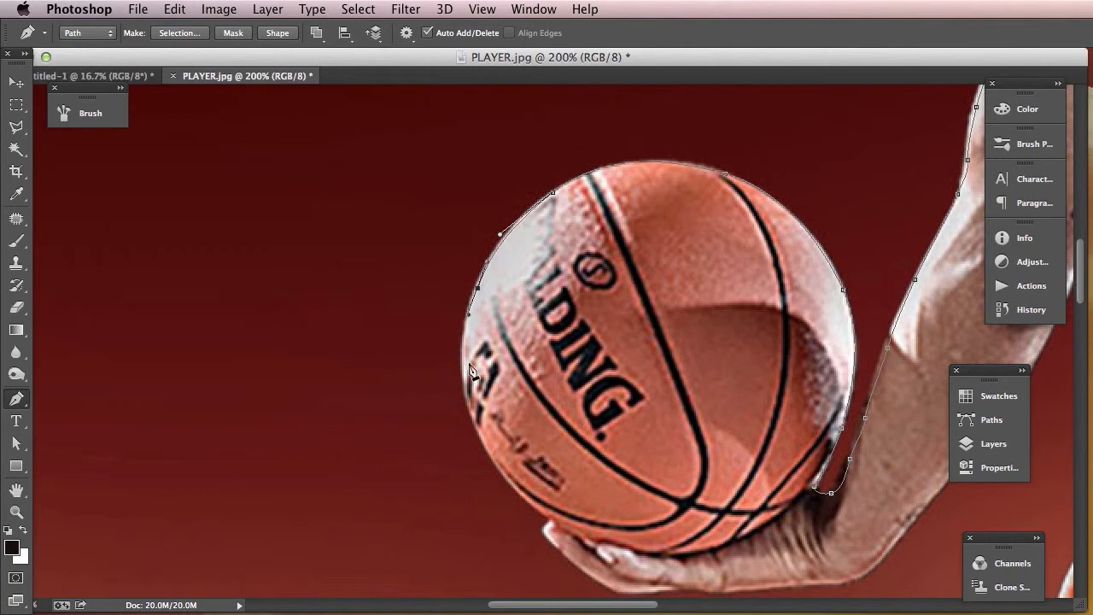
{"action": "left_click_drag", "start_coordinate": [464, 374], "coordinate": [468, 391]}
{"action": "left_click_drag", "start_coordinate": [503, 476], "coordinate": [526, 499]}
{"action": "left_click_drag", "start_coordinate": [527, 504], "coordinate": [521, 503]}
- Trace the path around the fingertips and along the underside of the hand holding the basketball
{"action": "left_click_drag", "start_coordinate": [548, 527], "coordinate": [563, 553]}
{"action": "scroll", "coordinate": [580, 572], "scroll_direction": "down", "scroll_amount": 5}
{"action": "scroll", "coordinate": [580, 572], "scroll_direction": "right", "scroll_amount": 3}
{"action": "left_click_drag", "start_coordinate": [572, 501], "coordinate": [796, 491]}
{"action": "left_click_drag", "start_coordinate": [841, 453], "coordinate": [853, 437]}
{"action": "key", "text": "space"}
- Extend the path up the underside of the ball-holding arm to the jersey
{"action": "left_click_drag", "start_coordinate": [875, 326], "coordinate": [573, 383]}
{"action": "left_click_drag", "start_coordinate": [616, 417], "coordinate": [630, 403]}
{"action": "left_click_drag", "start_coordinate": [668, 356], "coordinate": [677, 344]}
{"action": "left_click_drag", "start_coordinate": [700, 297], "coordinate": [709, 286]}
{"action": "left_click_drag", "start_coordinate": [722, 235], "coordinate": [734, 221]}
{"action": "left_click_drag", "start_coordinate": [761, 171], "coordinate": [705, 263]}
- Trace the path down the jersey side and past the waistband onto the shorts' orange and navy trim
{"action": "left_click_drag", "start_coordinate": [726, 301], "coordinate": [726, 382]}
{"action": "left_click", "coordinate": [723, 407]}
{"action": "left_click_drag", "start_coordinate": [673, 425], "coordinate": [656, 300]}
{"action": "left_click_drag", "start_coordinate": [640, 255], "coordinate": [591, 359]}
{"action": "left_click_drag", "start_coordinate": [601, 429], "coordinate": [637, 268]}
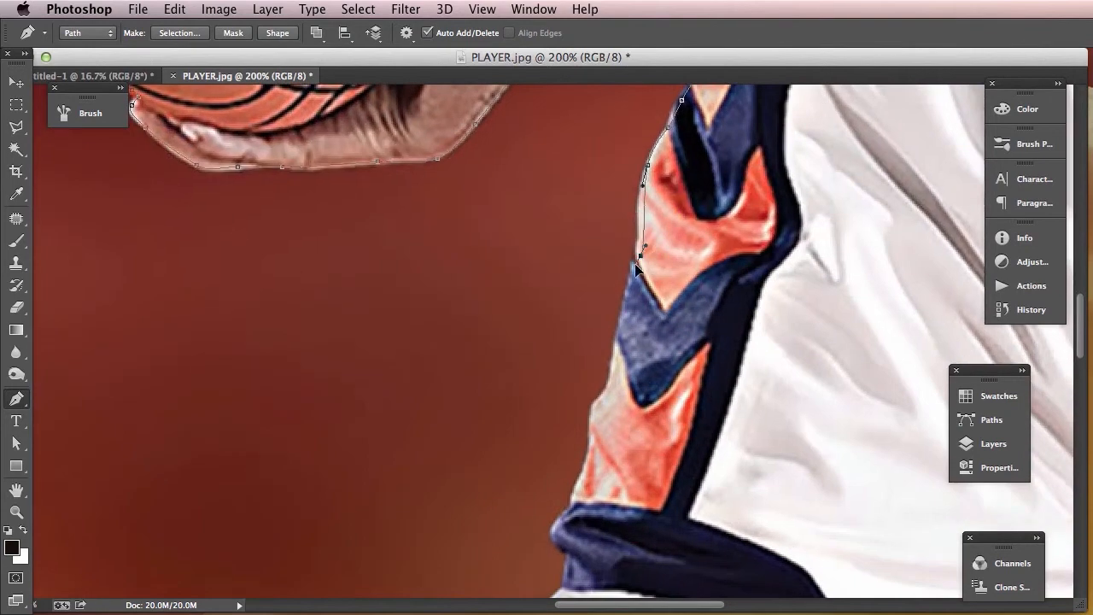
- Undo the last anchor and continue the path down the shorts' patterned side trim to the navy band
{"action": "key", "text": "super+z"}
{"action": "left_click_drag", "start_coordinate": [608, 382], "coordinate": [596, 401]}
{"action": "left_click", "coordinate": [592, 409]}
{"action": "left_click", "coordinate": [589, 449]}
{"action": "left_click", "coordinate": [575, 493]}
{"action": "left_click", "coordinate": [571, 512]}
- Trace the path around the navy band and down the edge of the white shorts leg, undoing one misplaced anchor
{"action": "left_click_drag", "start_coordinate": [603, 526], "coordinate": [617, 359]}
{"action": "left_click", "coordinate": [609, 351]}
{"action": "left_click_drag", "start_coordinate": [578, 418], "coordinate": [580, 431]}
{"action": "left_click_drag", "start_coordinate": [584, 473], "coordinate": [570, 515]}
{"action": "key", "text": "super+z"}
{"action": "left_click_drag", "start_coordinate": [524, 545], "coordinate": [607, 265]}
- Continue the path around the shorts' hem, over the knee and down the shin to the top of the sock
{"action": "left_click", "coordinate": [592, 261]}
{"action": "left_click_drag", "start_coordinate": [571, 325], "coordinate": [666, 239]}
{"action": "left_click_drag", "start_coordinate": [630, 283], "coordinate": [597, 329]}
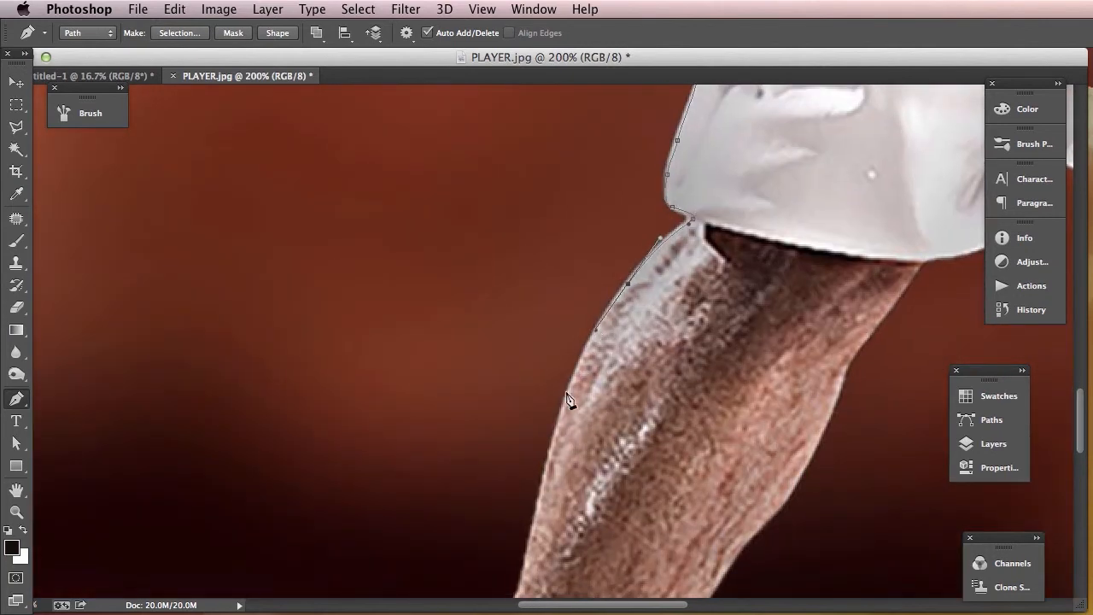
{"action": "left_click_drag", "start_coordinate": [559, 451], "coordinate": [614, 305]}
{"action": "key", "text": "super+z"}
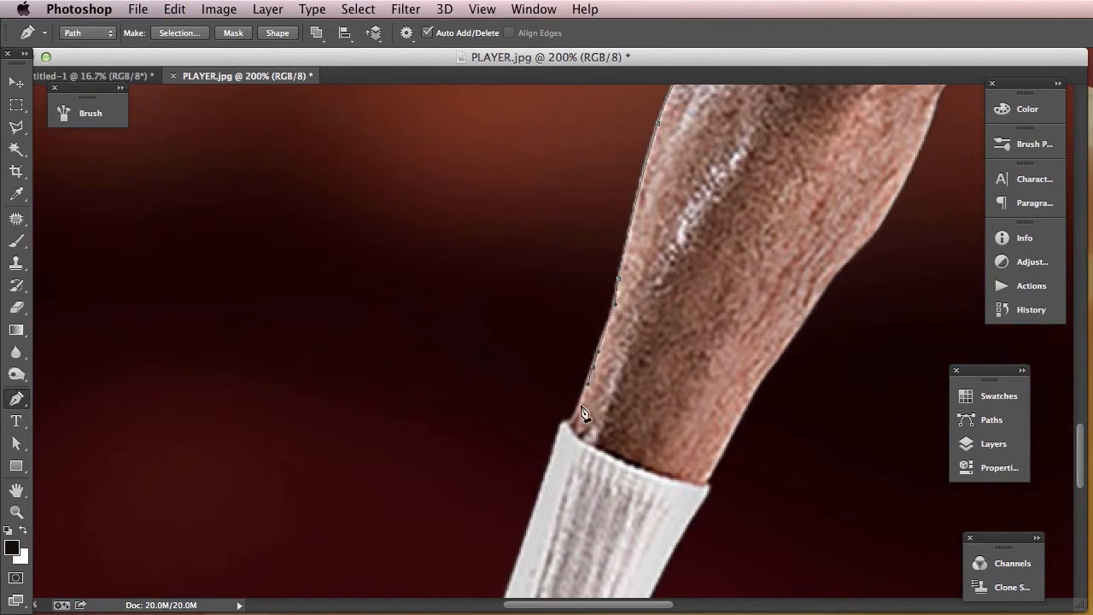
{"action": "left_click", "coordinate": [566, 420]}
- Try the Path Selection tool, switch to the Direct Selection tool and select the path along the shin
{"action": "key", "text": "a"}
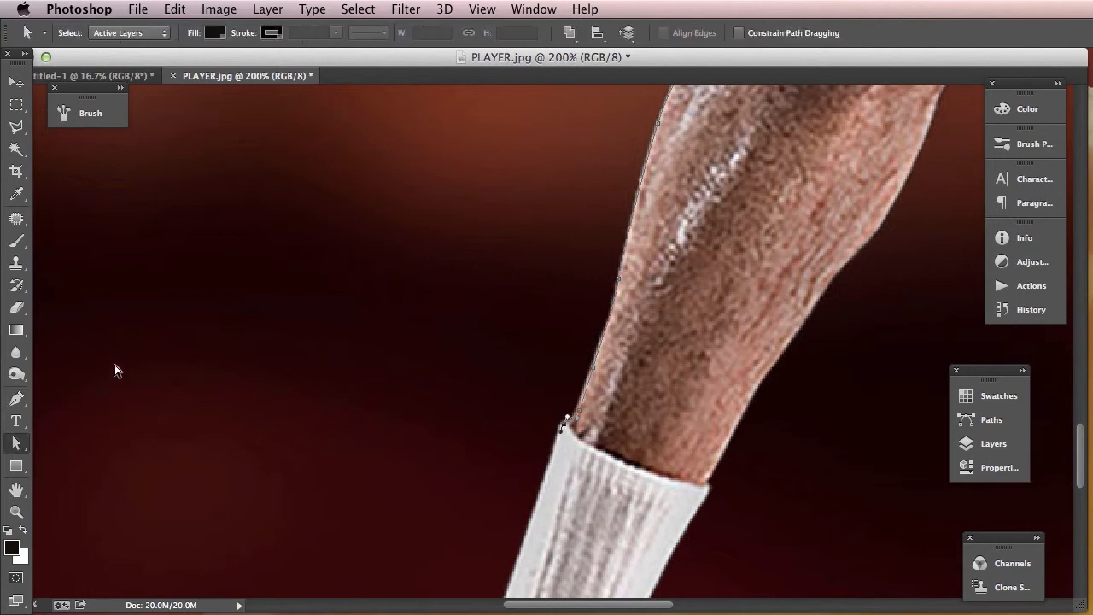
{"action": "left_click", "coordinate": [25, 439]}
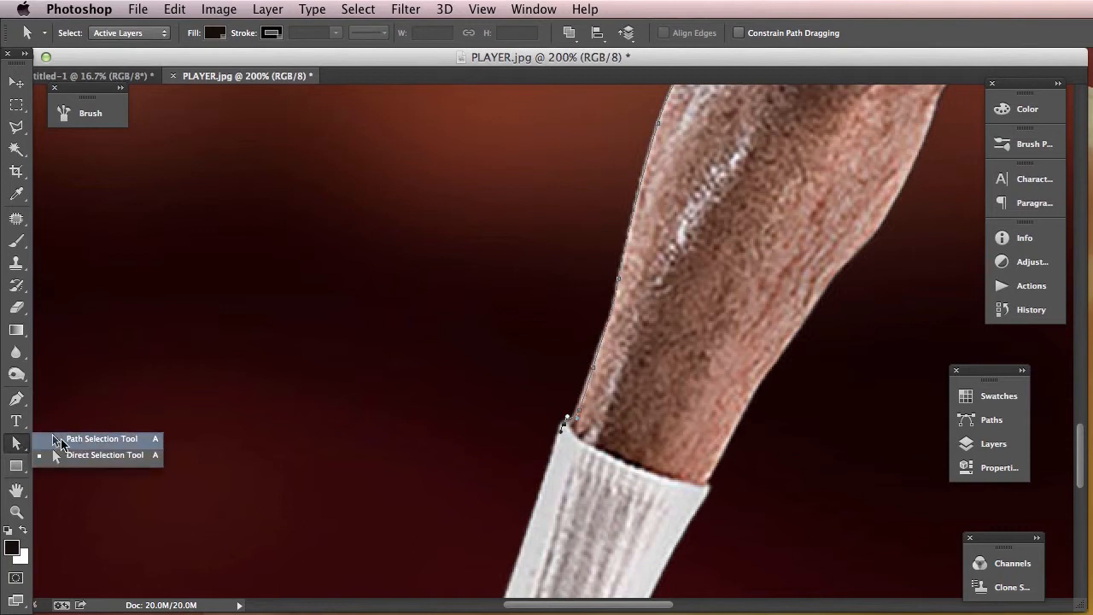
{"action": "left_click", "coordinate": [64, 440]}
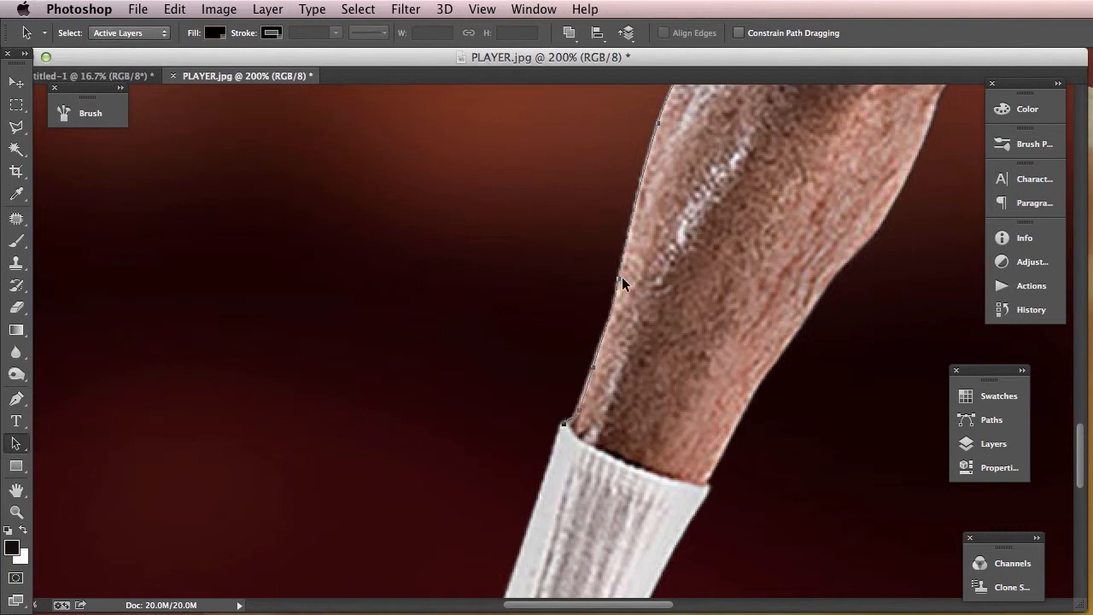
{"action": "left_click", "coordinate": [16, 444]}
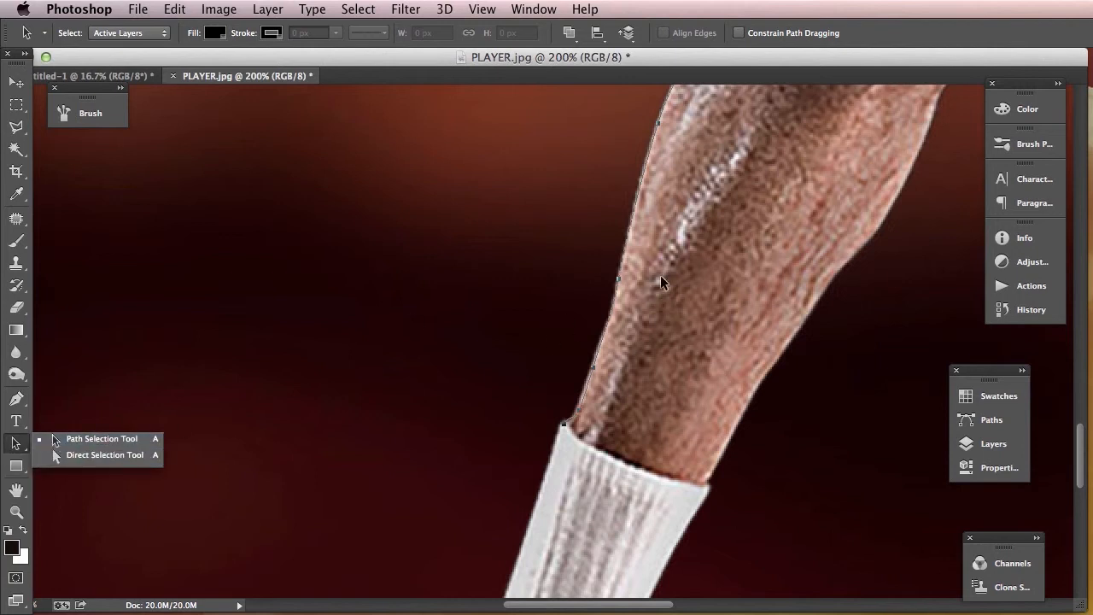
{"action": "left_click", "coordinate": [77, 454]}
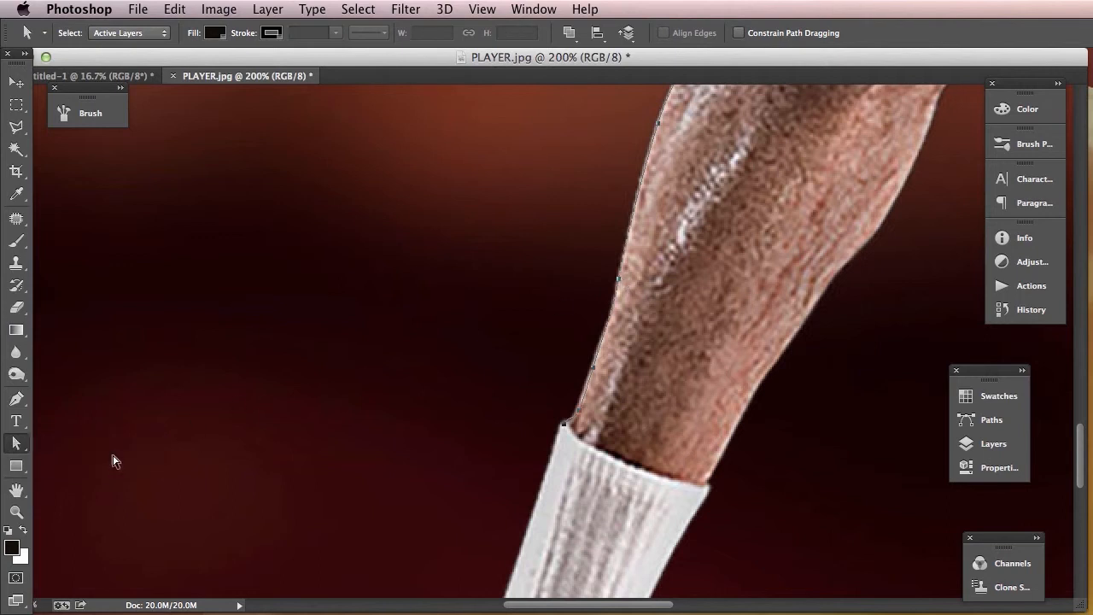
{"action": "left_click", "coordinate": [621, 287]}
- Resume the path with the Pen tool from its endpoint at the sock top and trace the sock down to the shoe
{"action": "key", "text": "p"}
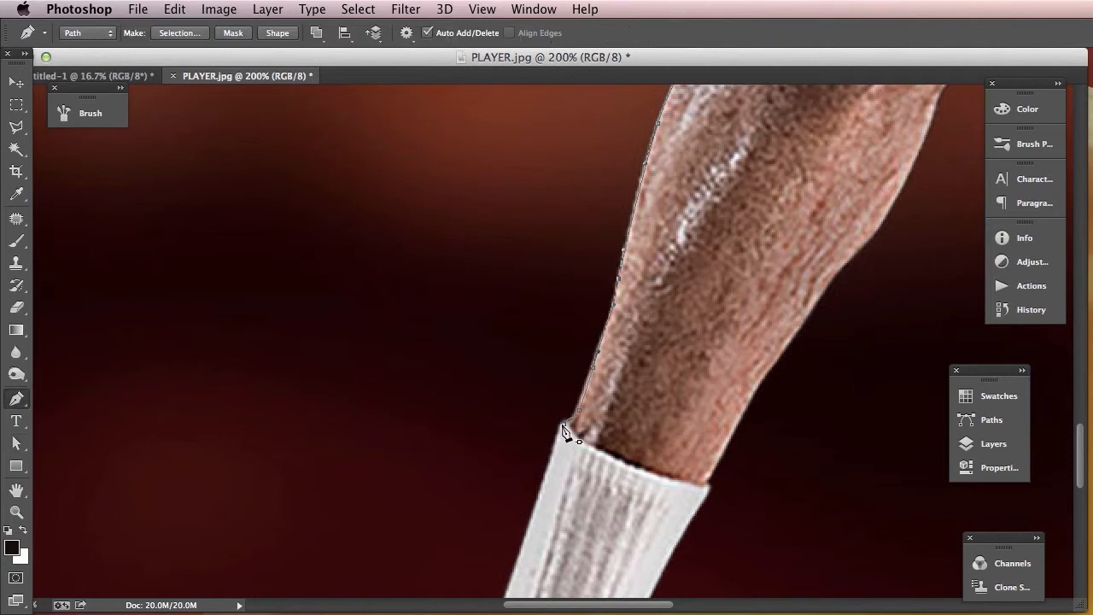
{"action": "left_click", "coordinate": [563, 425]}
{"action": "left_click_drag", "start_coordinate": [563, 417], "coordinate": [562, 244]}
{"action": "left_click", "coordinate": [553, 324]}
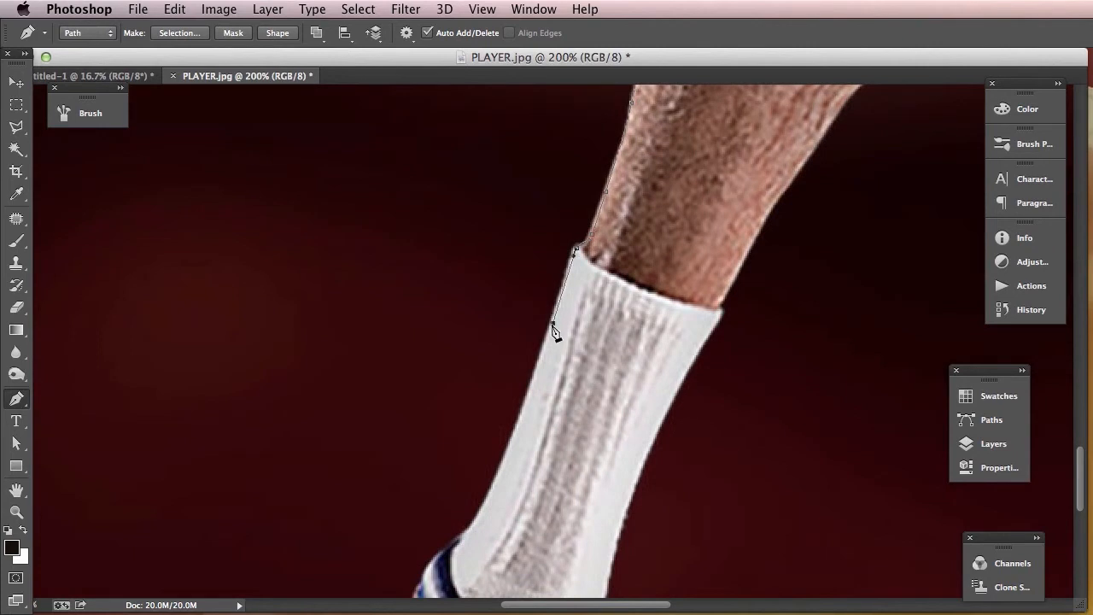
{"action": "left_click", "coordinate": [495, 475]}
{"action": "key", "text": "ctrl+z"}
{"action": "left_click_drag", "start_coordinate": [492, 490], "coordinate": [478, 511]}
{"action": "left_click_drag", "start_coordinate": [516, 465], "coordinate": [630, 233]}
{"action": "left_click_drag", "start_coordinate": [573, 309], "coordinate": [569, 314]}
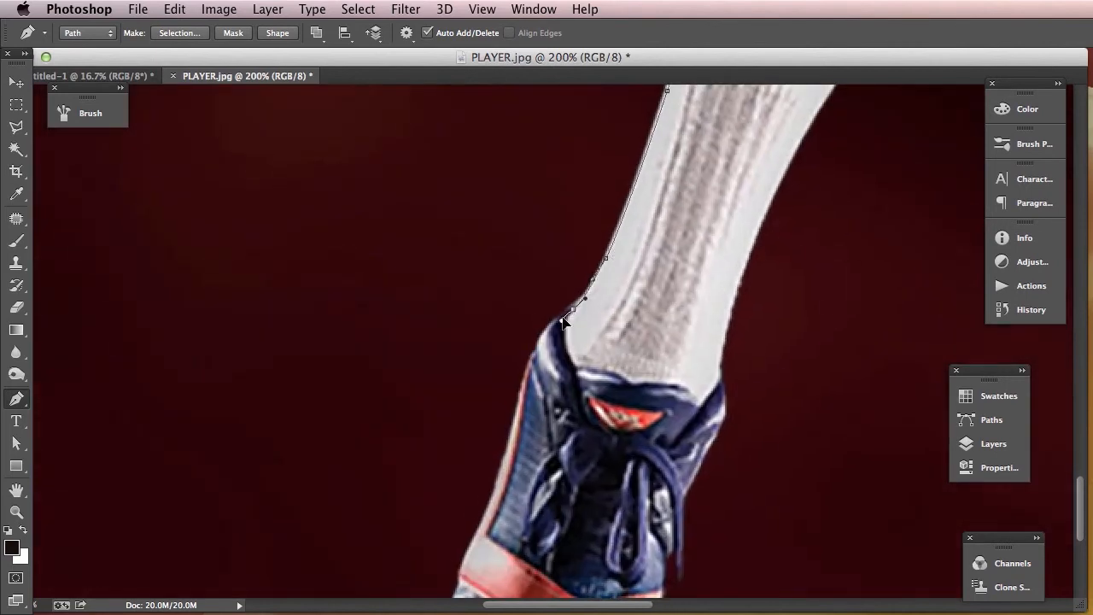
- Continue the path down the front shoe's outer side, around its toe and back up the other side to the hanging laces
{"action": "left_click_drag", "start_coordinate": [533, 434], "coordinate": [574, 256]}
{"action": "left_click_drag", "start_coordinate": [539, 305], "coordinate": [524, 342]}
{"action": "left_click", "coordinate": [509, 378]}
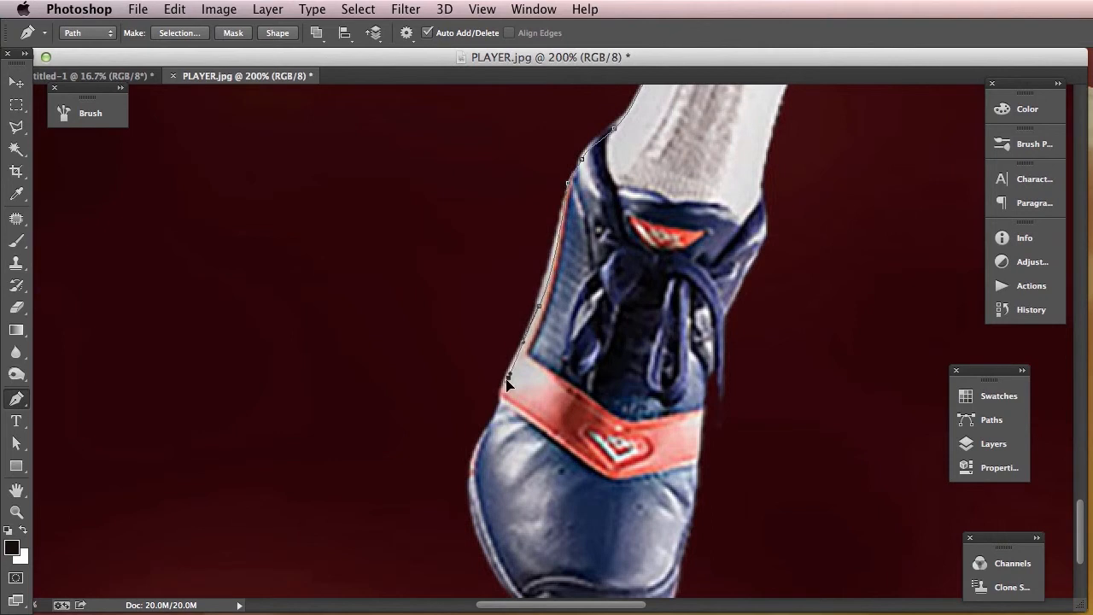
{"action": "left_click_drag", "start_coordinate": [495, 417], "coordinate": [480, 448]}
{"action": "left_click", "coordinate": [470, 469]}
{"action": "left_click_drag", "start_coordinate": [482, 489], "coordinate": [521, 354]}
{"action": "left_click_drag", "start_coordinate": [506, 437], "coordinate": [693, 462]}
{"action": "left_click_drag", "start_coordinate": [700, 422], "coordinate": [740, 264]}
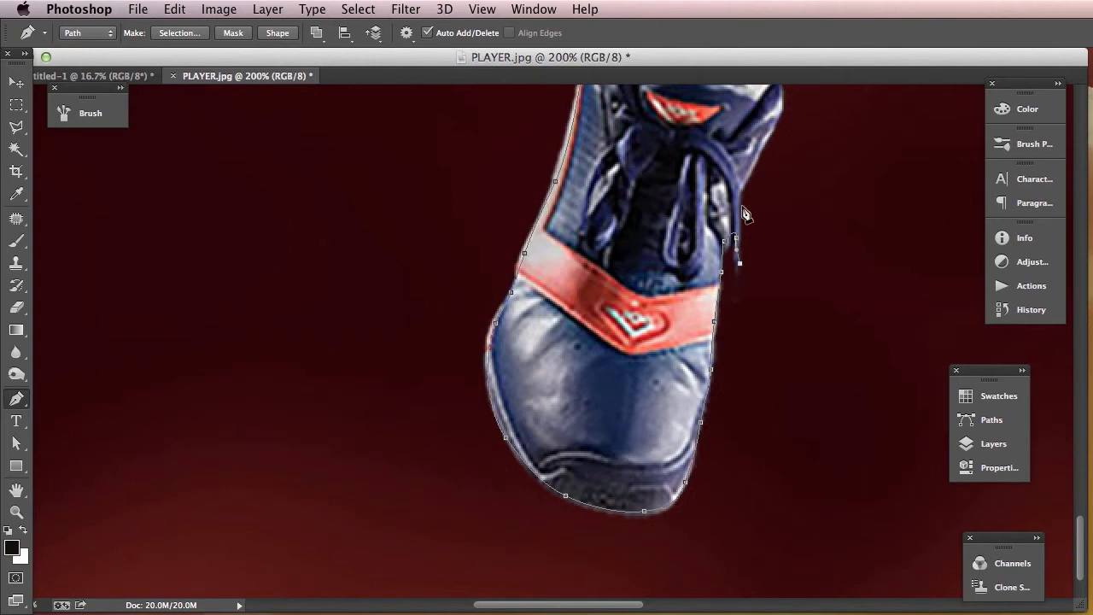
- Trace the path past the laces and up the sock's other edge onto the calf, undoing one misplaced anchor
{"action": "left_click_drag", "start_coordinate": [777, 135], "coordinate": [696, 384]}
{"action": "left_click_drag", "start_coordinate": [682, 285], "coordinate": [692, 255]}
{"action": "left_click_drag", "start_coordinate": [757, 176], "coordinate": [635, 407]}
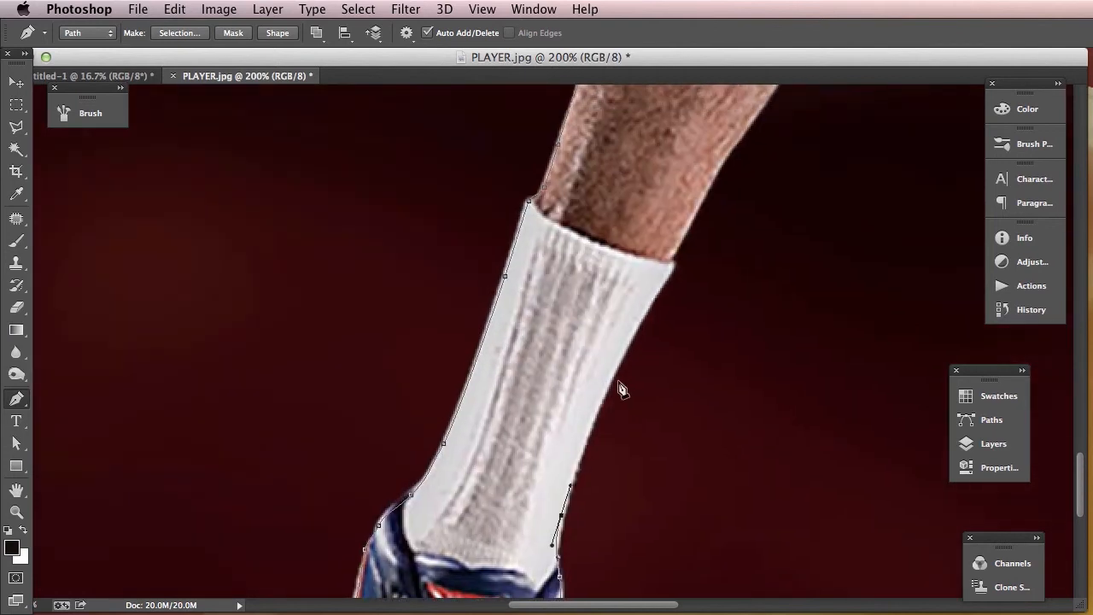
{"action": "left_click_drag", "start_coordinate": [616, 362], "coordinate": [678, 243]}
{"action": "key", "text": "super+z"}
{"action": "left_click_drag", "start_coordinate": [740, 175], "coordinate": [606, 403]}
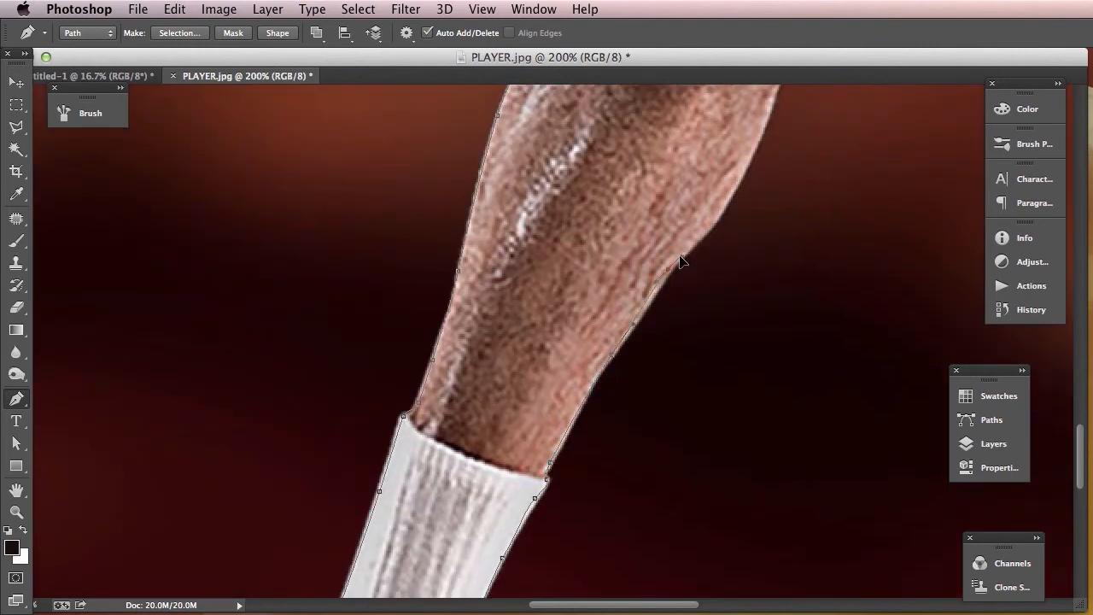
- Continue the path up the calf, along the shorts' hem and through the gap between the two shorts legs
{"action": "left_click_drag", "start_coordinate": [732, 207], "coordinate": [632, 354]}
{"action": "left_click_drag", "start_coordinate": [670, 302], "coordinate": [682, 289]}
{"action": "left_click_drag", "start_coordinate": [705, 253], "coordinate": [905, 142]}
{"action": "left_click", "coordinate": [888, 163]}
{"action": "left_click_drag", "start_coordinate": [909, 125], "coordinate": [755, 295]}
{"action": "left_click_drag", "start_coordinate": [795, 326], "coordinate": [816, 328]}
{"action": "left_click_drag", "start_coordinate": [843, 342], "coordinate": [843, 343]}
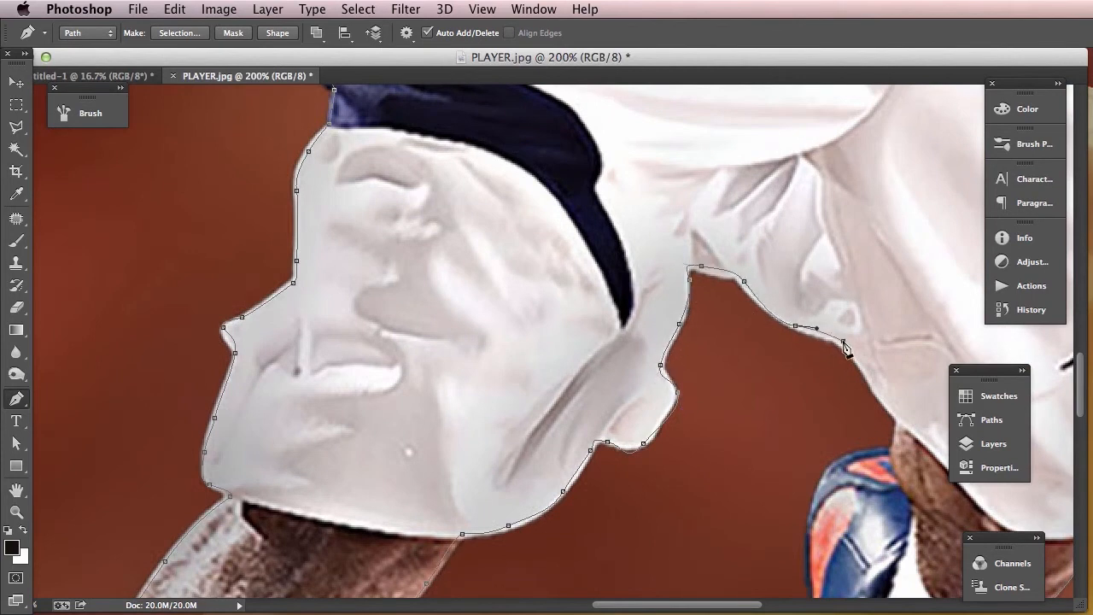
- Trace down to the raised foot, follow the shoe's remaining edge and close the path at its starting anchor near the toe
{"action": "left_click", "coordinate": [875, 383]}
{"action": "left_click_drag", "start_coordinate": [900, 416], "coordinate": [742, 224]}
{"action": "left_click_drag", "start_coordinate": [718, 260], "coordinate": [714, 281]}
{"action": "left_click_drag", "start_coordinate": [715, 331], "coordinate": [719, 340]}
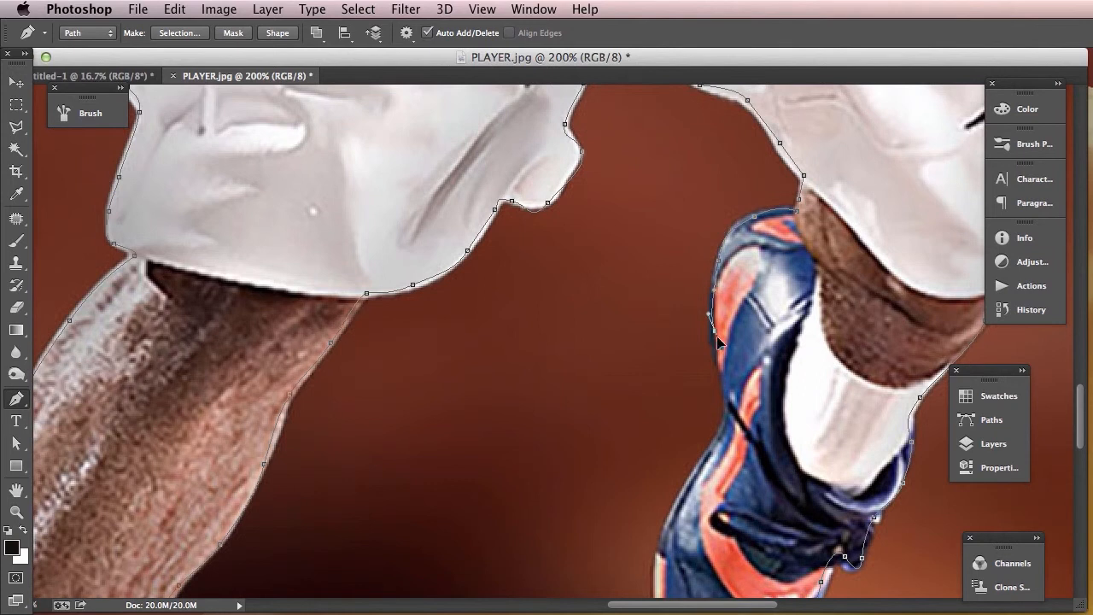
{"action": "left_click_drag", "start_coordinate": [727, 392], "coordinate": [676, 299]}
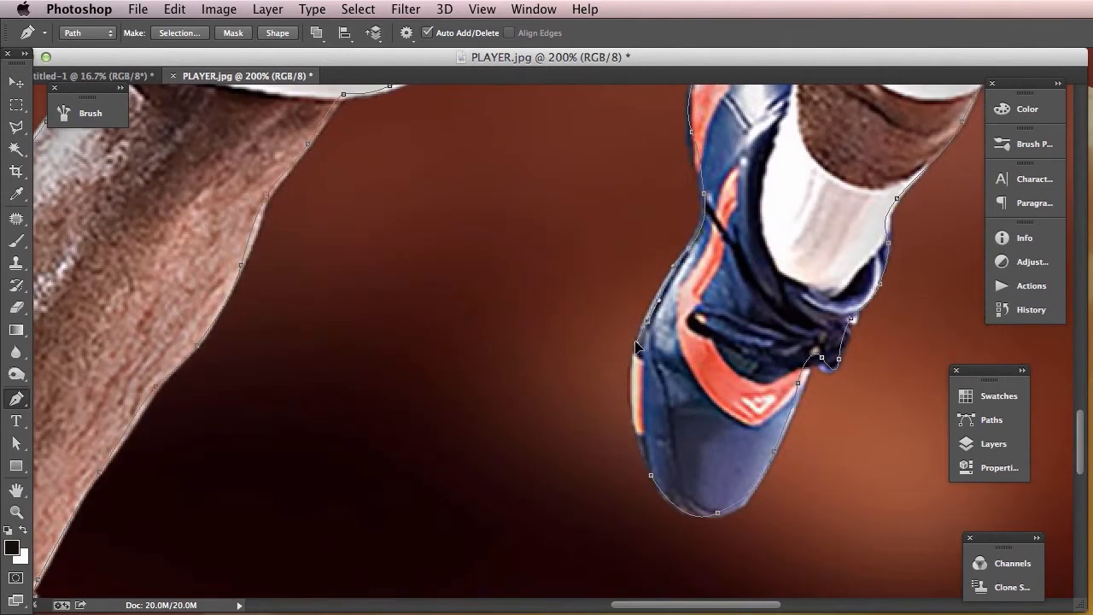
{"action": "left_click_drag", "start_coordinate": [637, 395], "coordinate": [634, 419]}
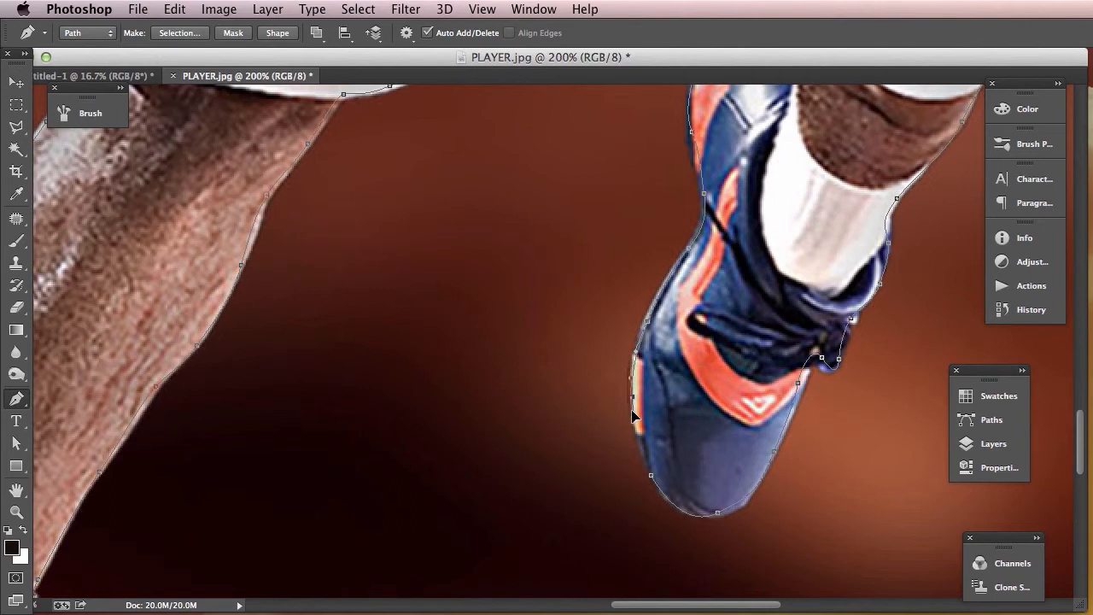
{"action": "left_click", "coordinate": [652, 476]}
- Move the panel group containing Layers higher beside the image and expand the Layers panel so it is fully visible
{"action": "key", "text": "super+minus"}
{"action": "key", "text": "super+minus"}
{"action": "key", "text": "super+minus"}
{"action": "key", "text": "super+minus"}
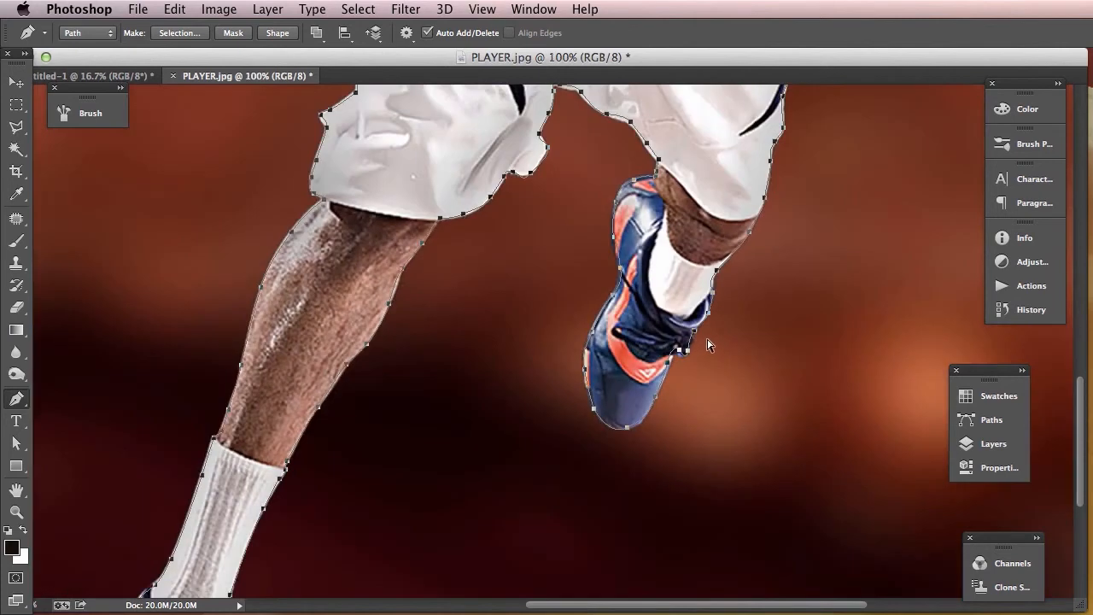
{"action": "key", "text": "super+minus"}
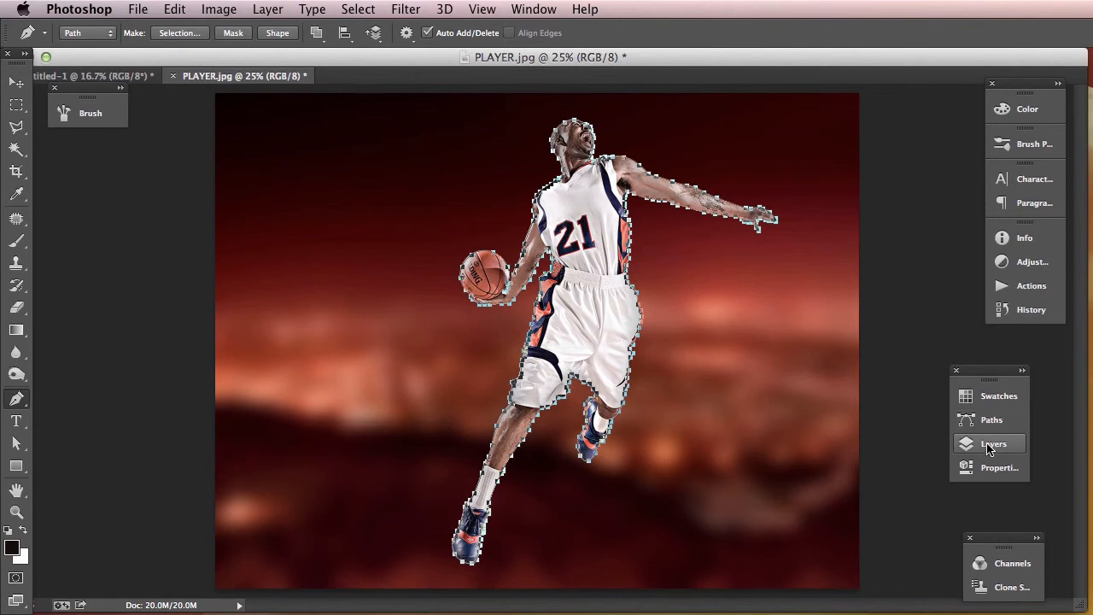
{"action": "left_click_drag", "start_coordinate": [980, 376], "coordinate": [851, 115]}
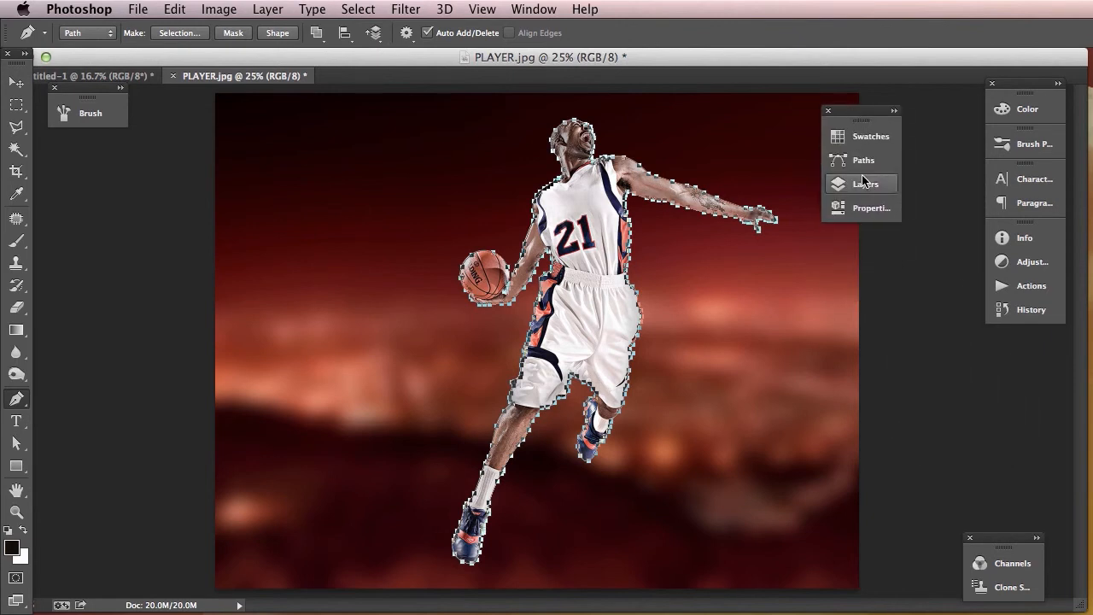
{"action": "left_click", "coordinate": [878, 192]}
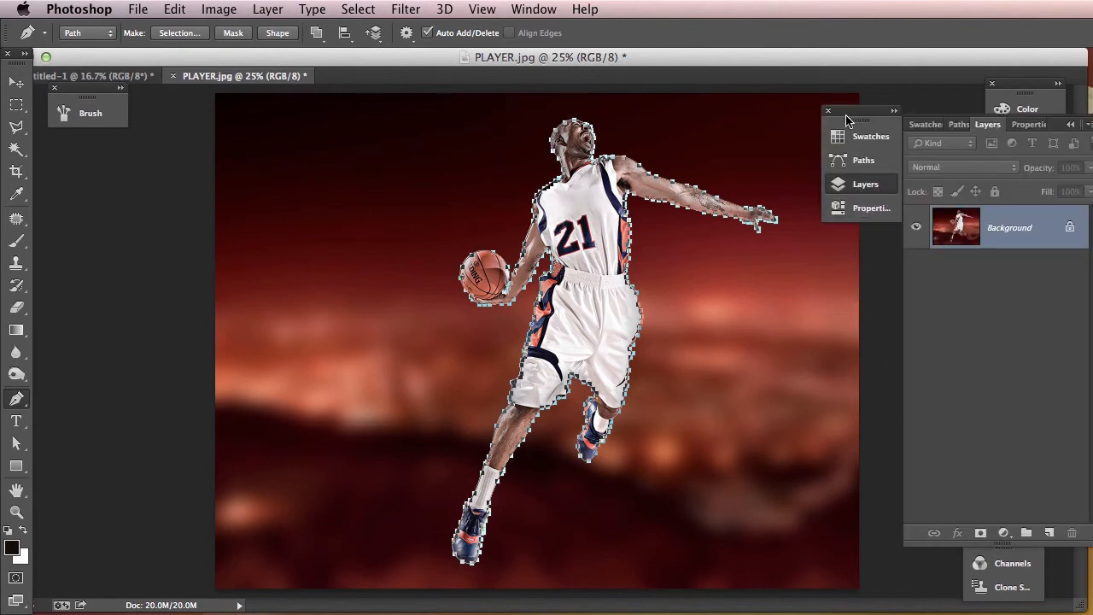
{"action": "left_click_drag", "start_coordinate": [851, 120], "coordinate": [819, 120]}
{"action": "left_click", "coordinate": [833, 184]}
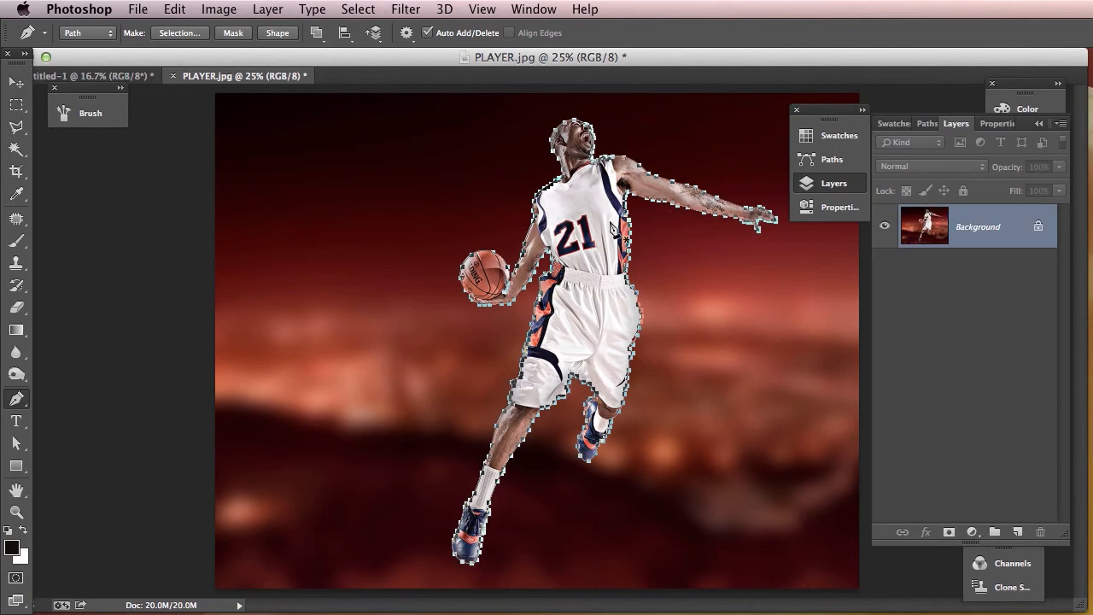
- Convert the closed player path into a new anti-aliased selection with a feather radius of 0 pixels
{"action": "key", "text": "v"}
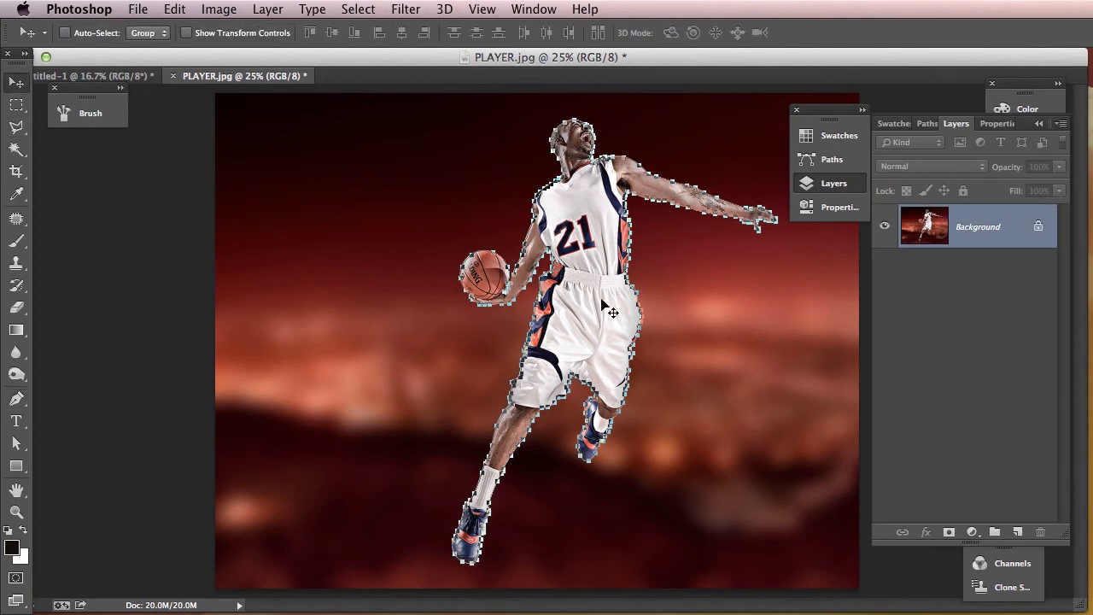
{"action": "key", "text": "p"}
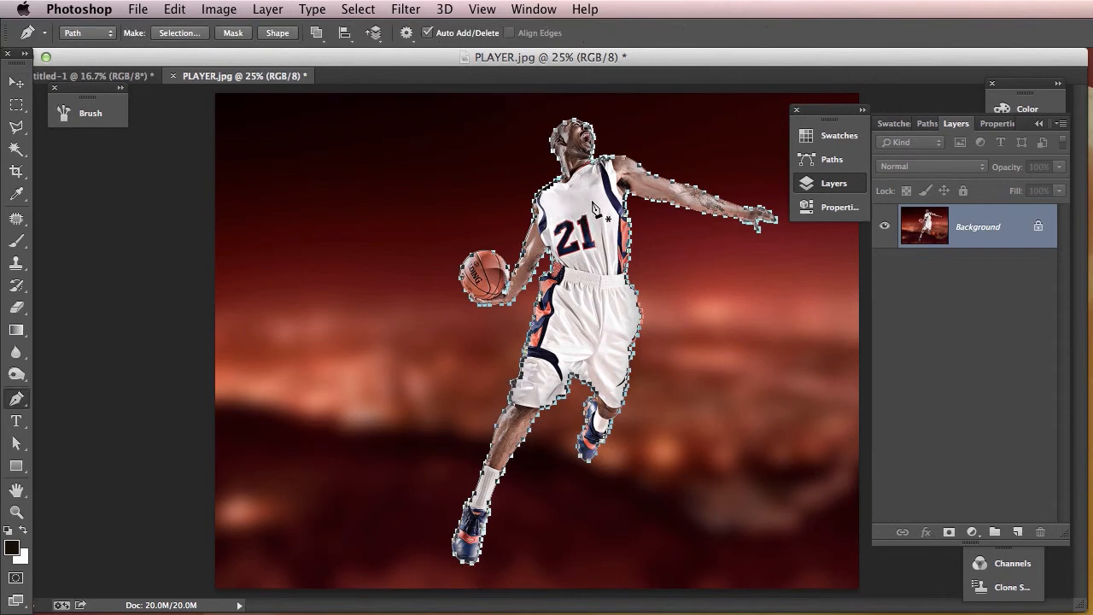
{"action": "right_click", "coordinate": [593, 199]}
{"action": "left_click", "coordinate": [651, 274]}
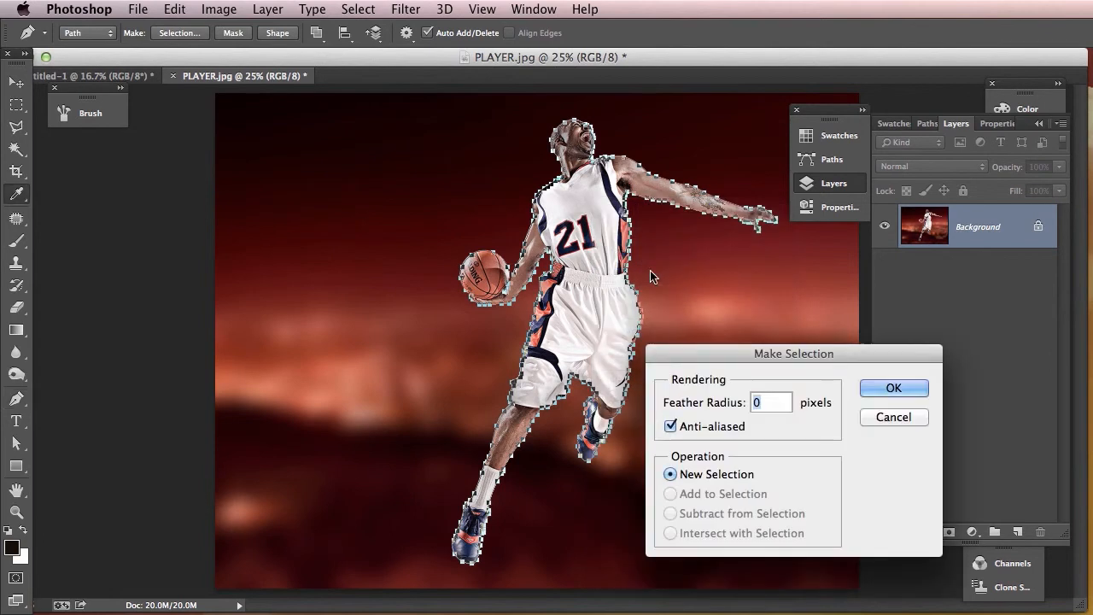
{"action": "left_click", "coordinate": [896, 388]}
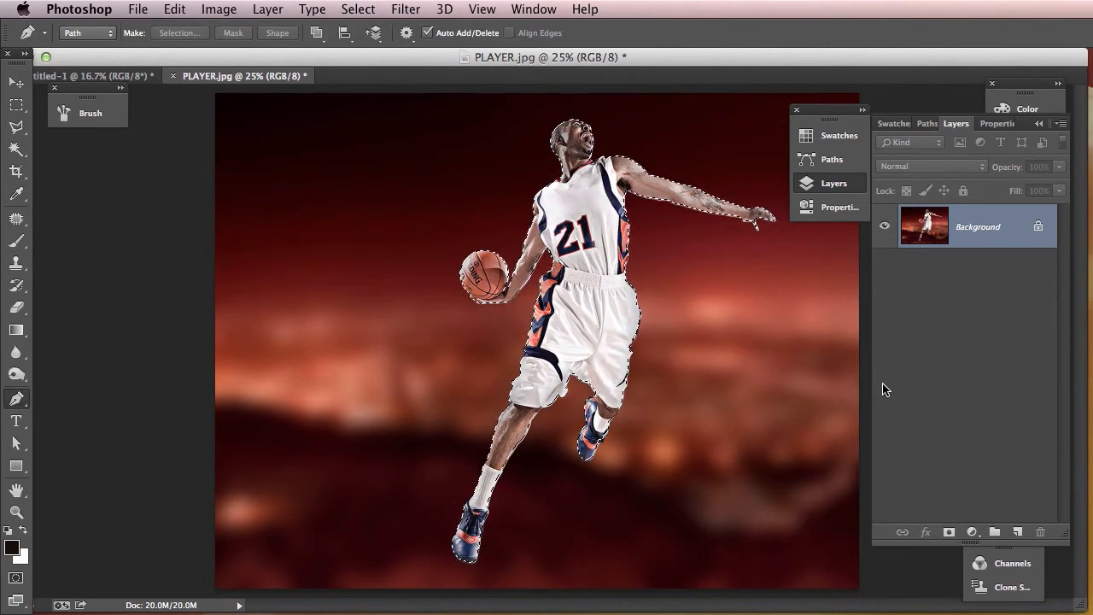
- Copy the selected player onto a new layer and hide the Background layer
{"action": "key", "text": "super+j"}
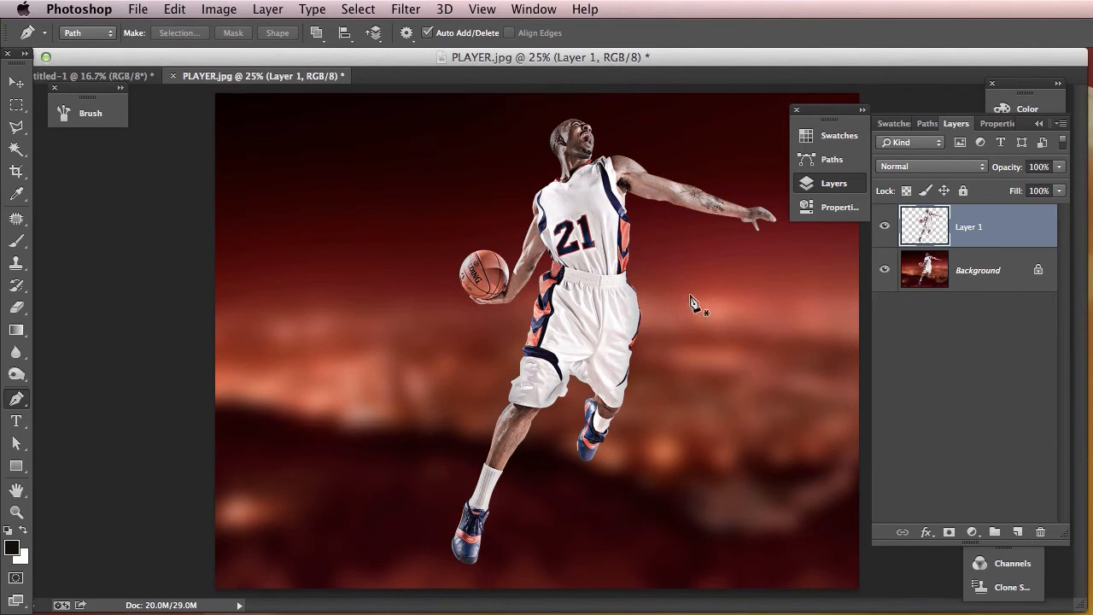
{"action": "left_click", "coordinate": [885, 270]}
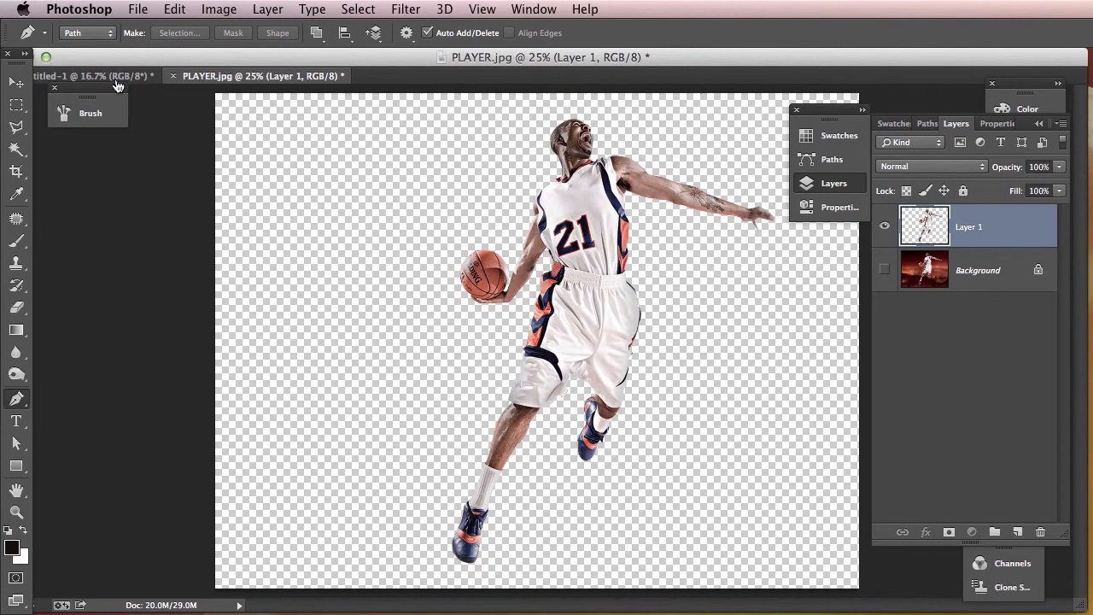
{"action": "key", "text": "v"}
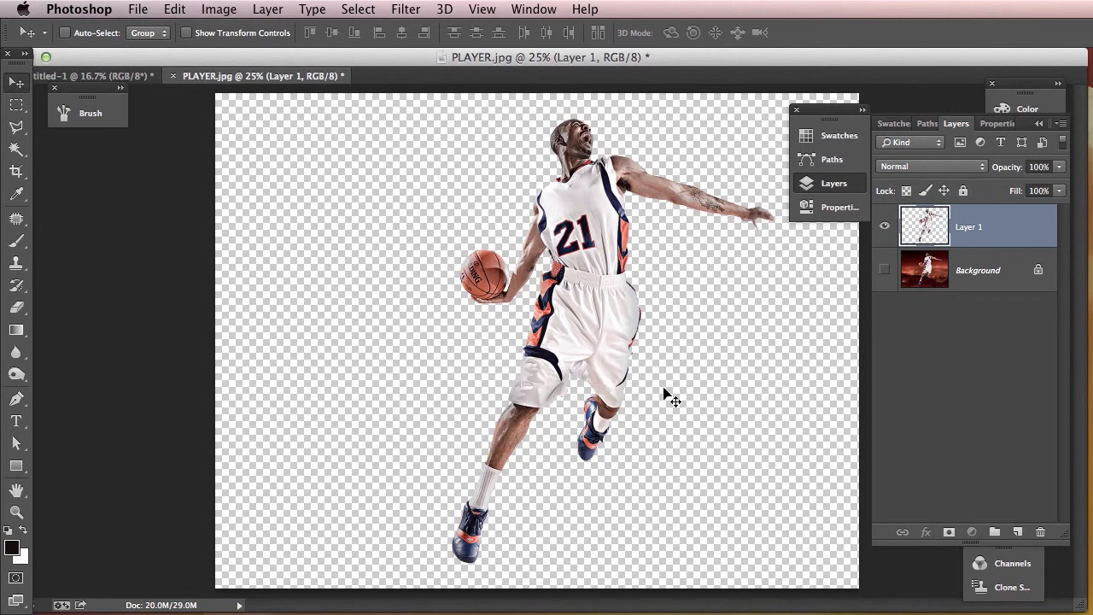
- Check the Untitled-1 document's image size in centimeters and its resolution without changing them
{"action": "left_click", "coordinate": [132, 77]}
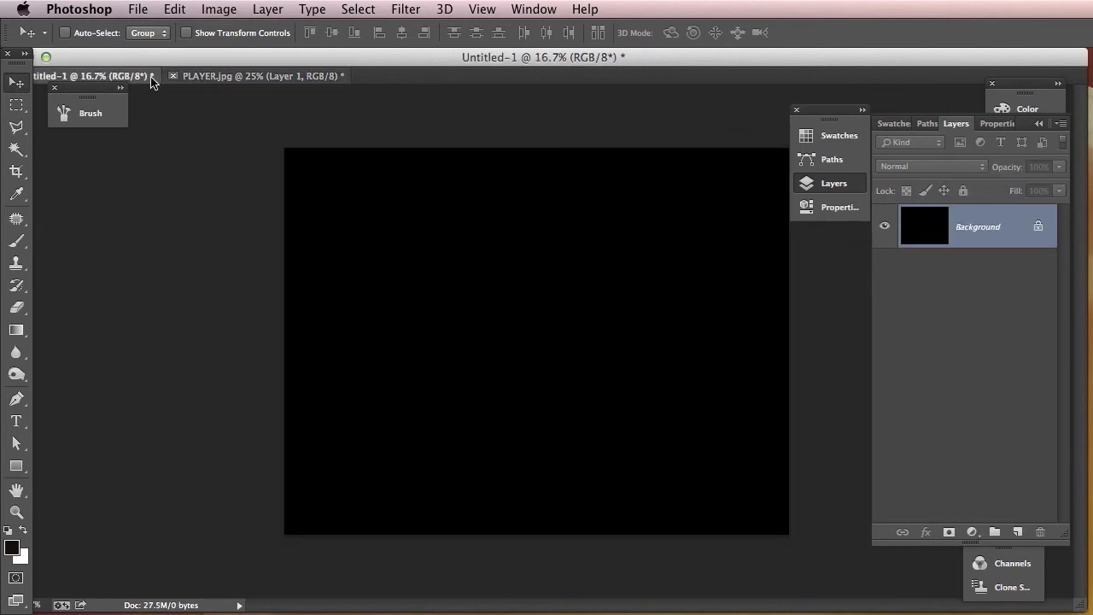
{"action": "left_click", "coordinate": [219, 9]}
{"action": "left_click", "coordinate": [247, 141]}
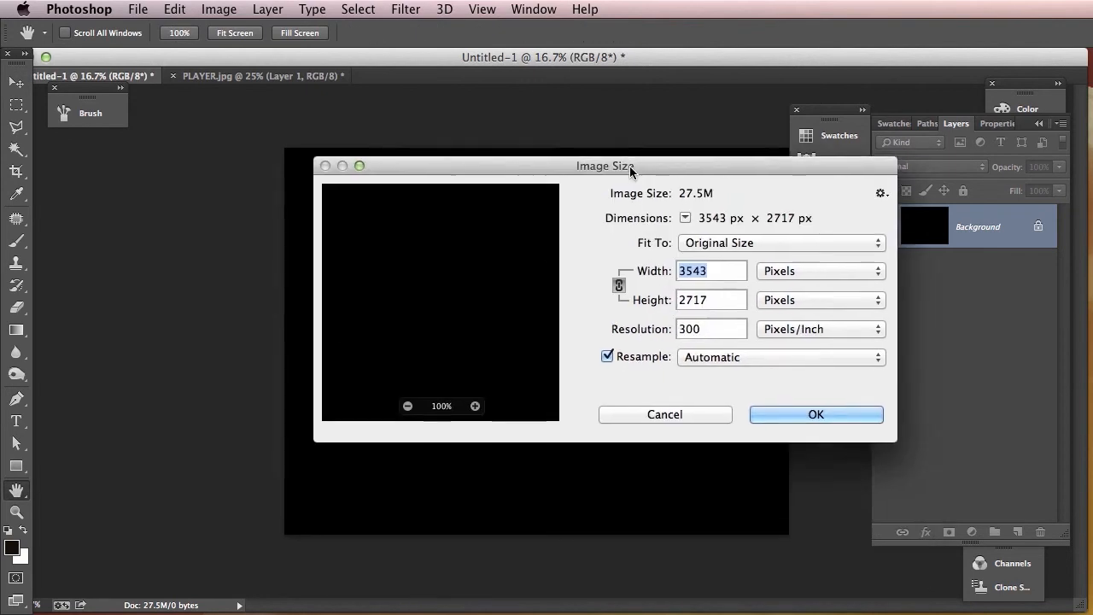
{"action": "left_click_drag", "start_coordinate": [632, 175], "coordinate": [563, 169]}
{"action": "left_click", "coordinate": [740, 266]}
{"action": "left_click", "coordinate": [744, 296]}
{"action": "left_click_drag", "start_coordinate": [736, 163], "coordinate": [677, 148]}
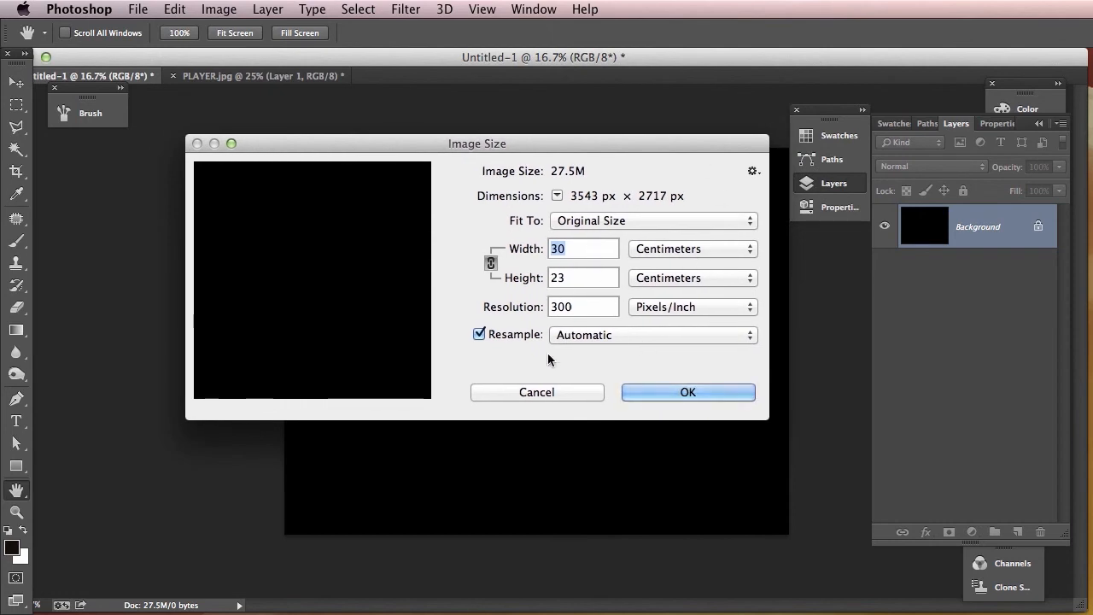
{"action": "left_click", "coordinate": [573, 390]}
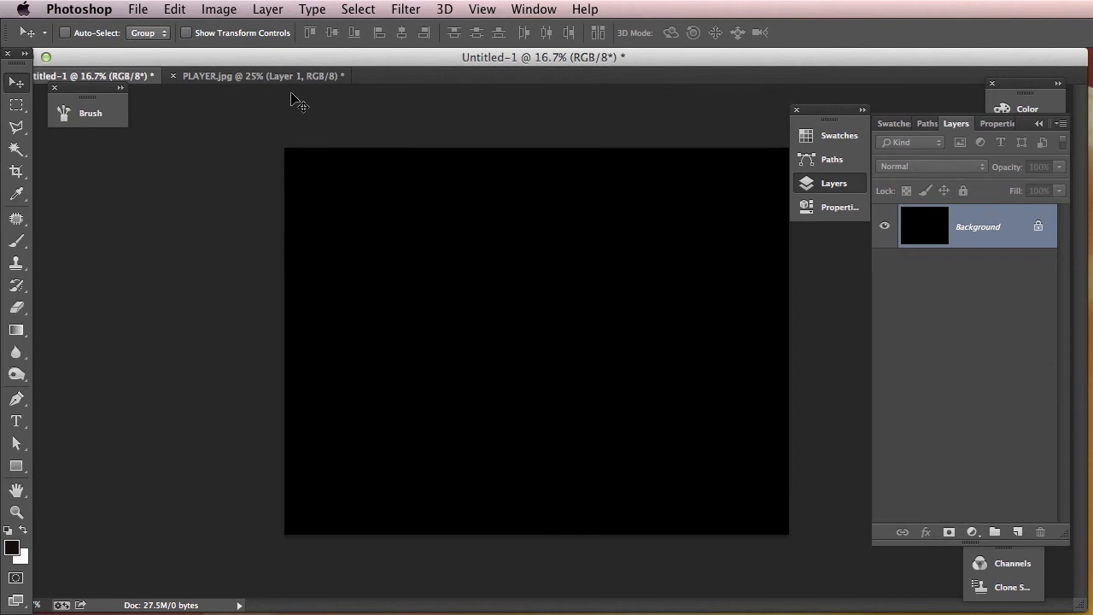
- Copy the cut-out player layer from PLAYER.jpg into Untitled-1 and place it near the center of the black canvas
{"action": "left_click", "coordinate": [297, 77]}
{"action": "left_click_drag", "start_coordinate": [557, 229], "coordinate": [583, 286]}
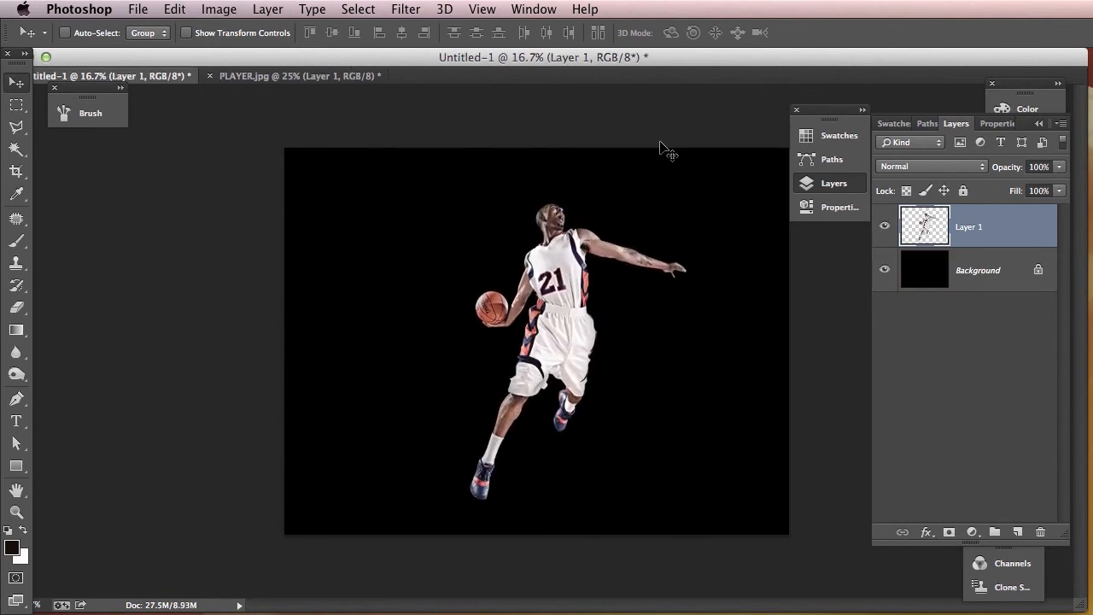